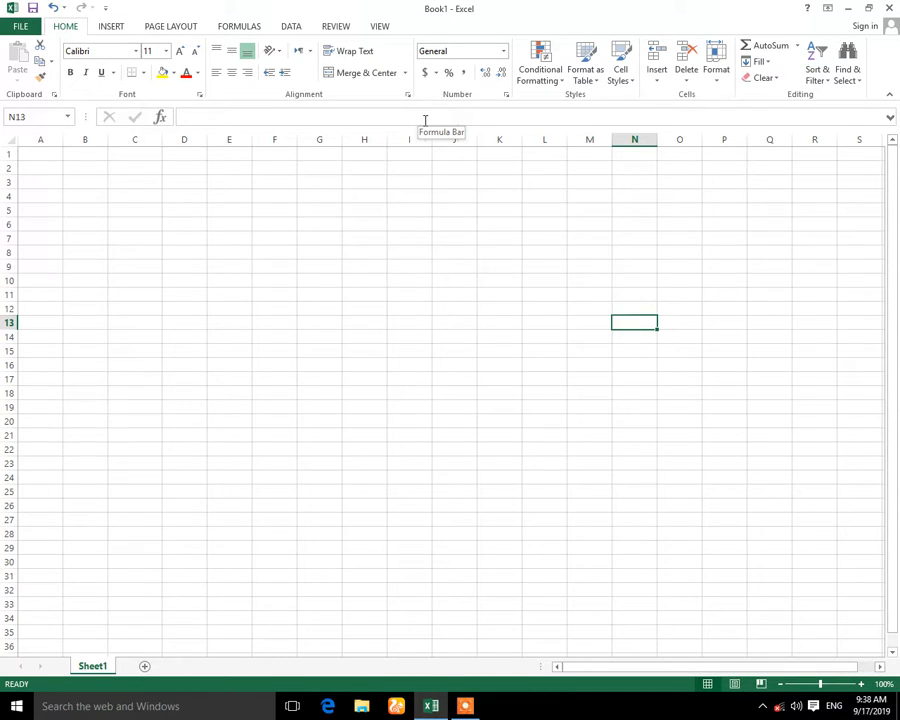
- Insert a table without headers at cell N13
left_click(114, 25)
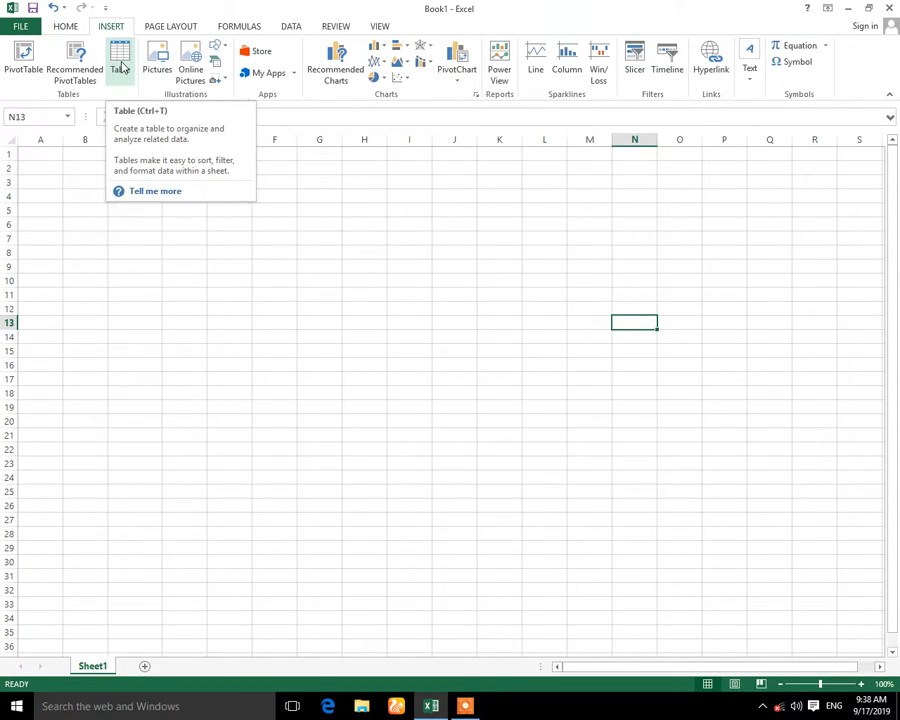
left_click(120, 67)
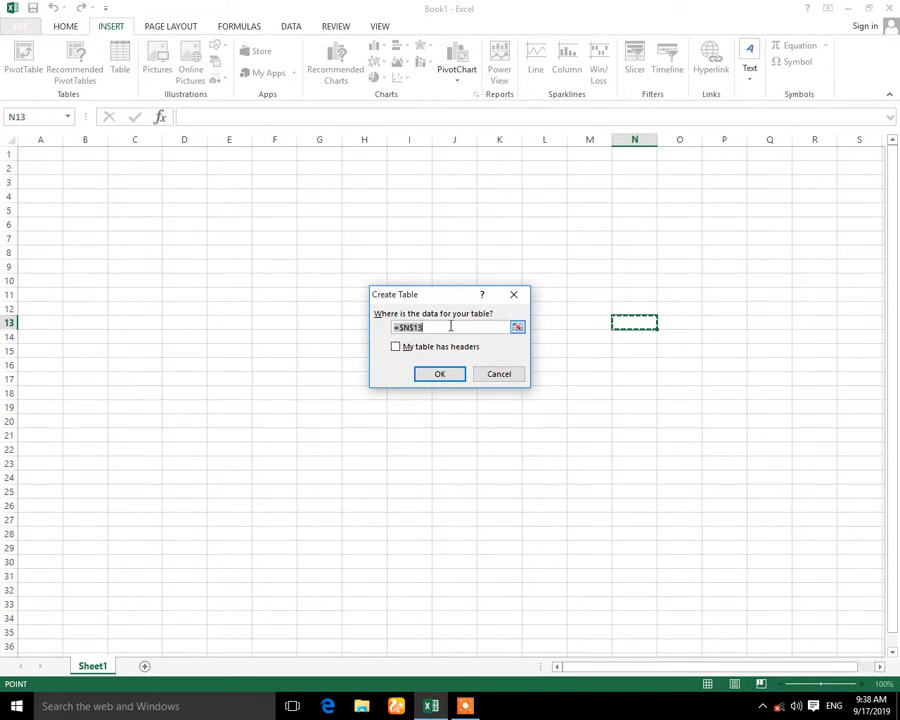
left_click(442, 373)
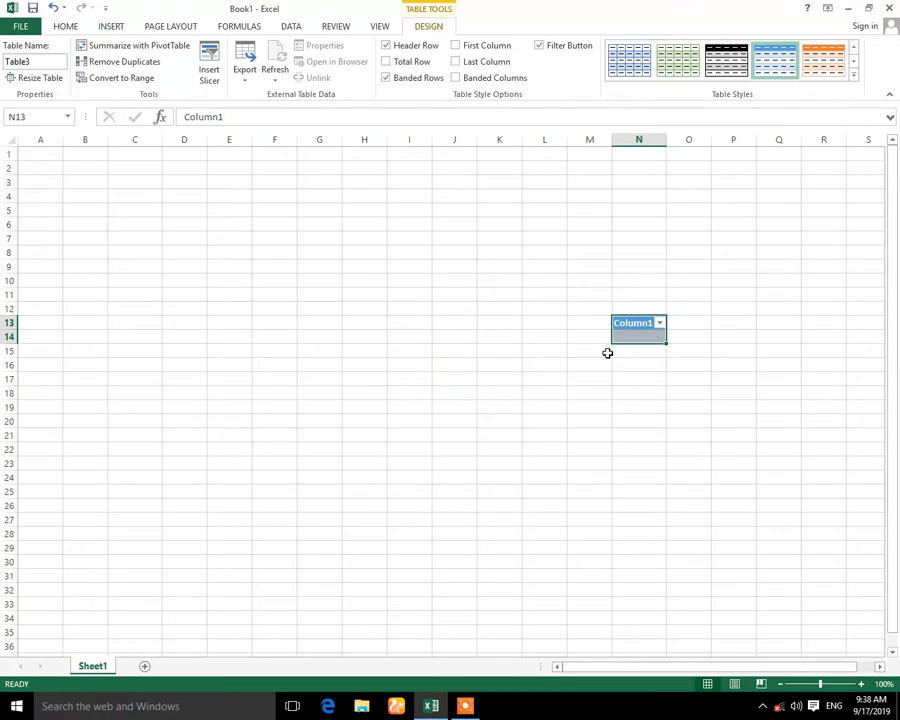
- Insert a second table without headers at cell D8
left_click(190, 253)
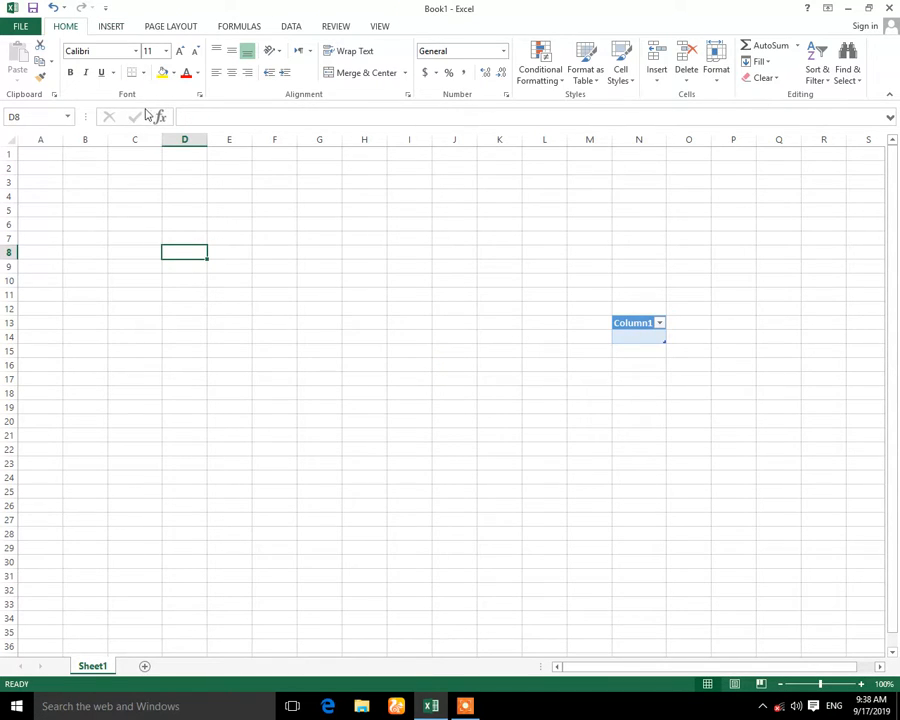
left_click(112, 27)
left_click(118, 55)
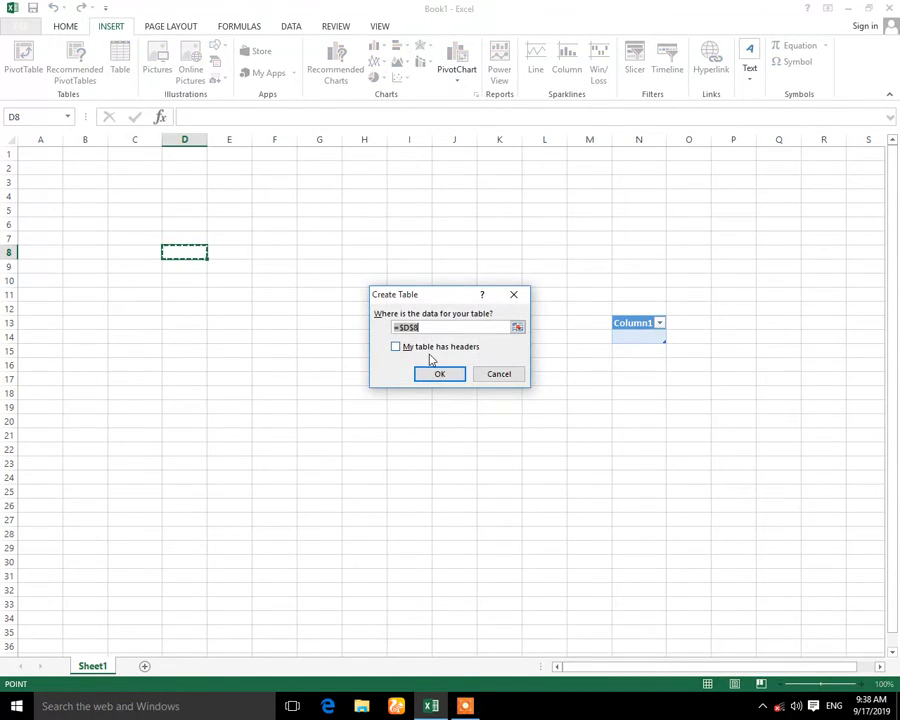
left_click(437, 372)
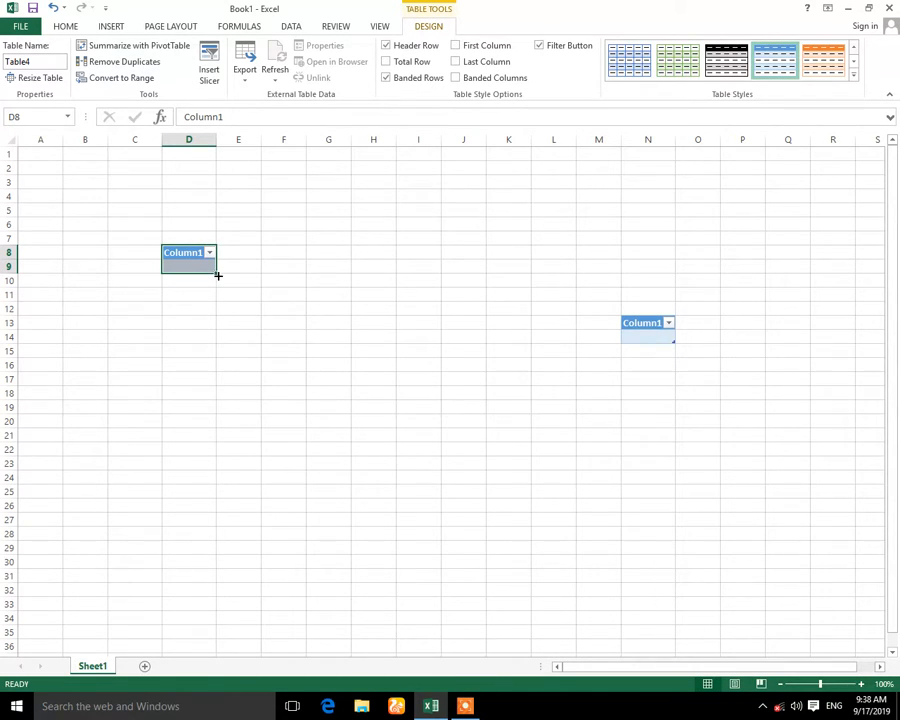
- Extend the table at D8 across to column L
left_click_drag(218, 275, 591, 505)
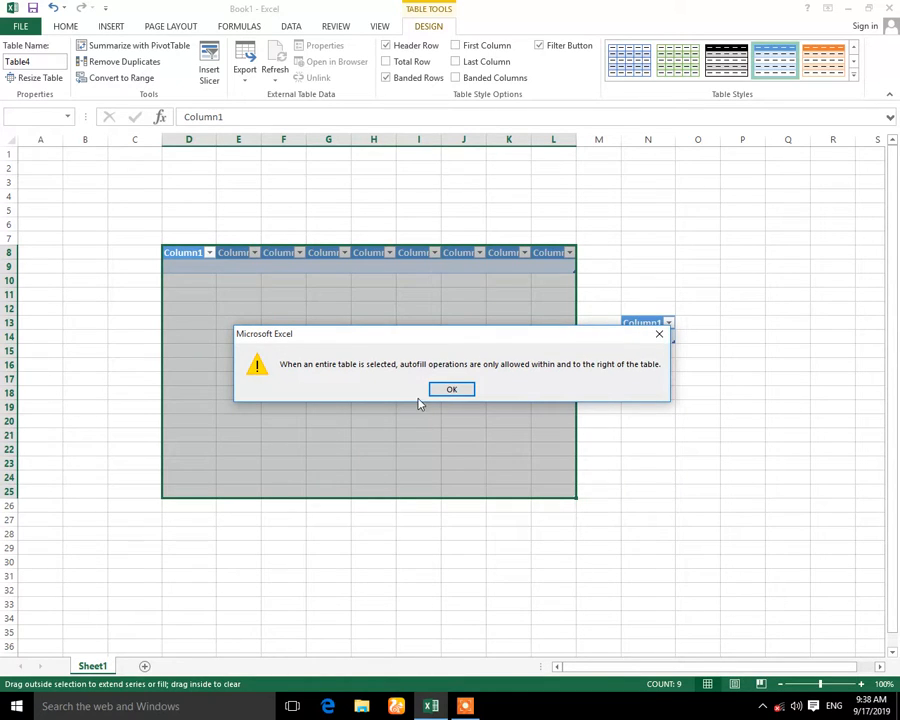
left_click(450, 389)
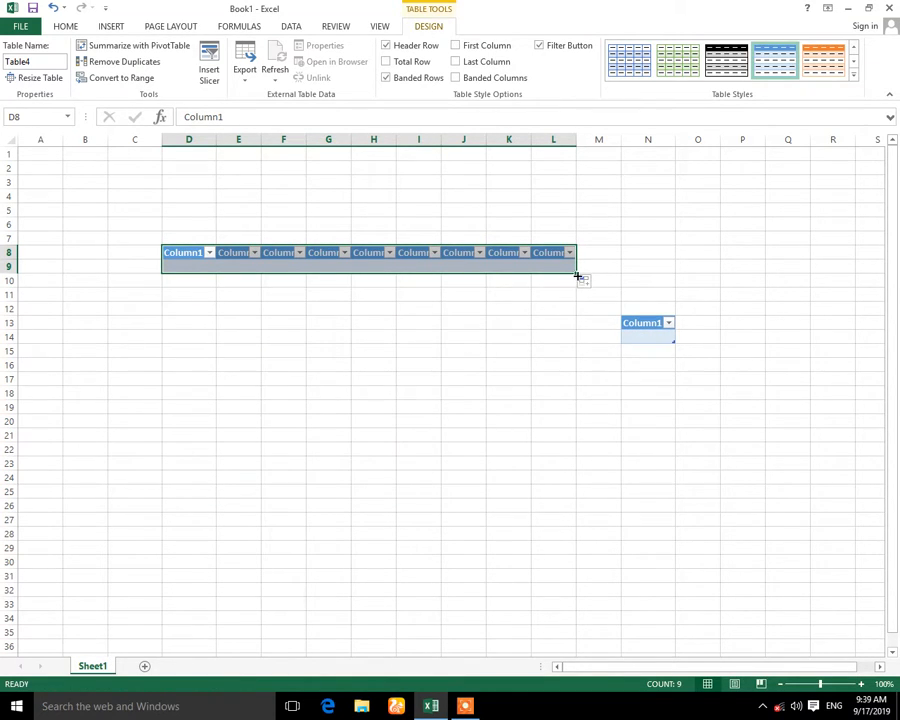
- Try to autofill the entire selected table down to row 24
left_click_drag(578, 276, 569, 487)
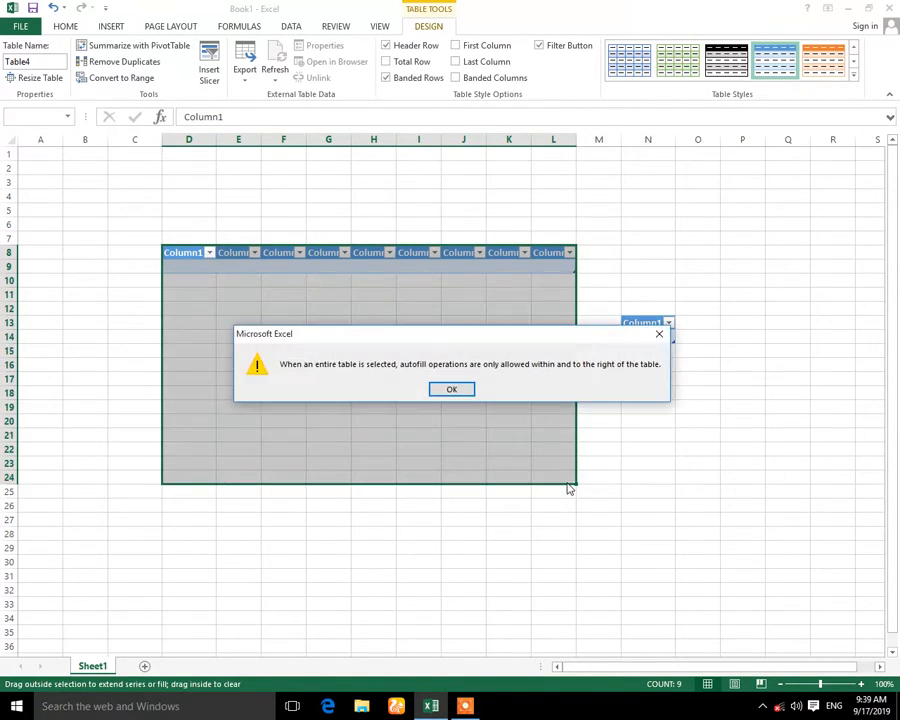
left_click(446, 389)
left_click(476, 308)
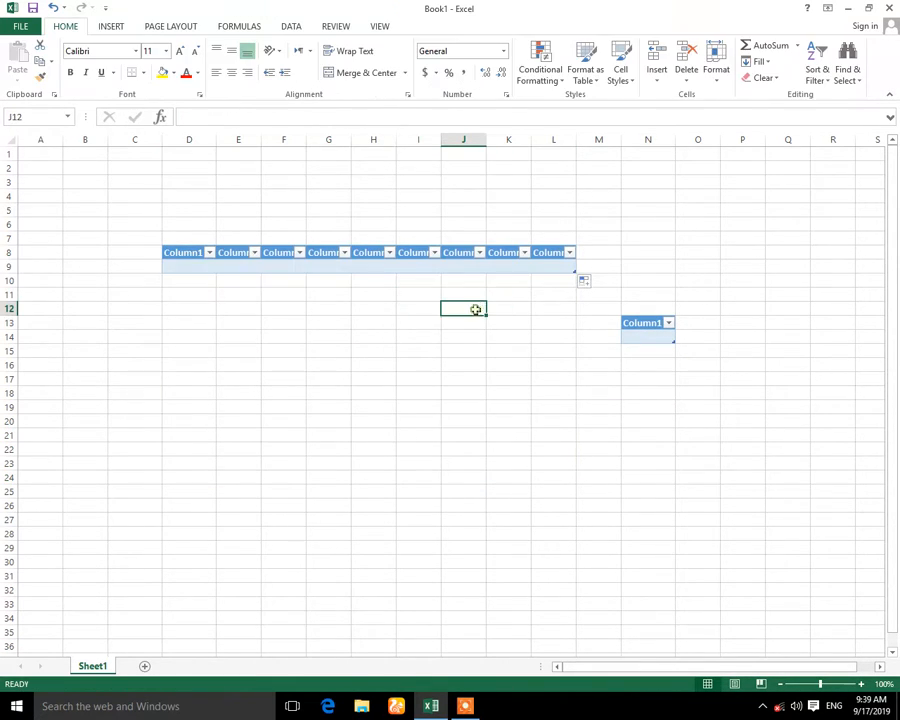
- Try to add table rows by filling cell L9 down to row 23, and again down to row 14
left_click(560, 266)
left_click_drag(577, 275, 569, 466)
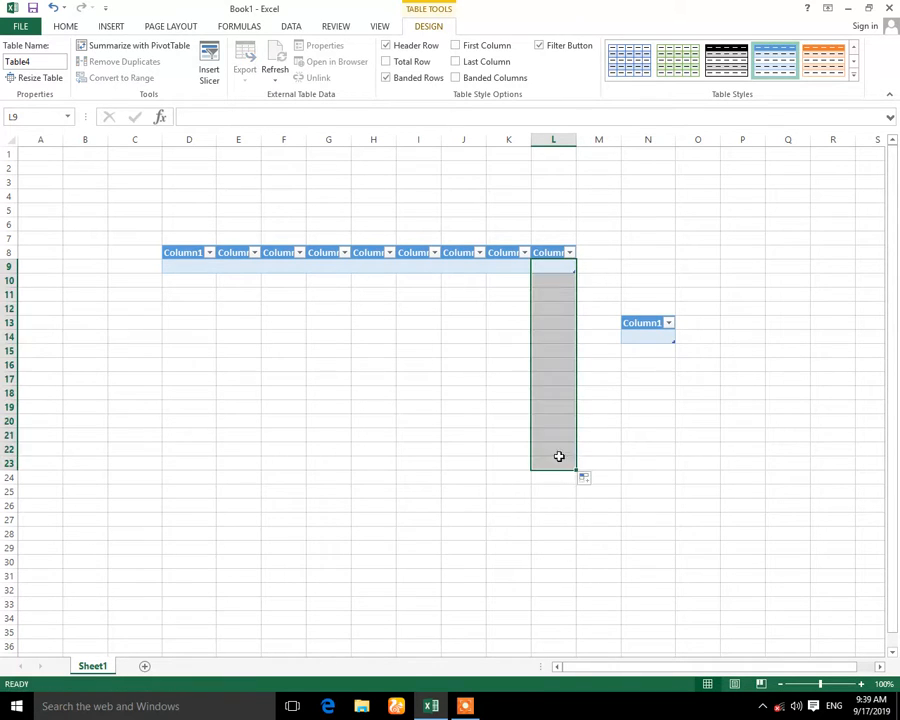
left_click(362, 264)
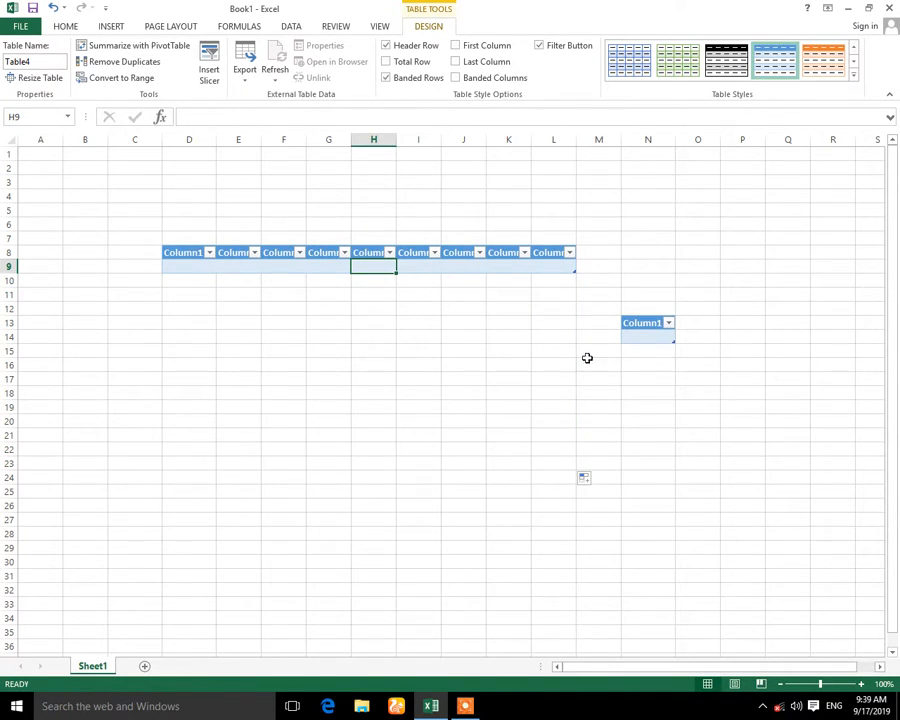
left_click(586, 478)
left_click(628, 516)
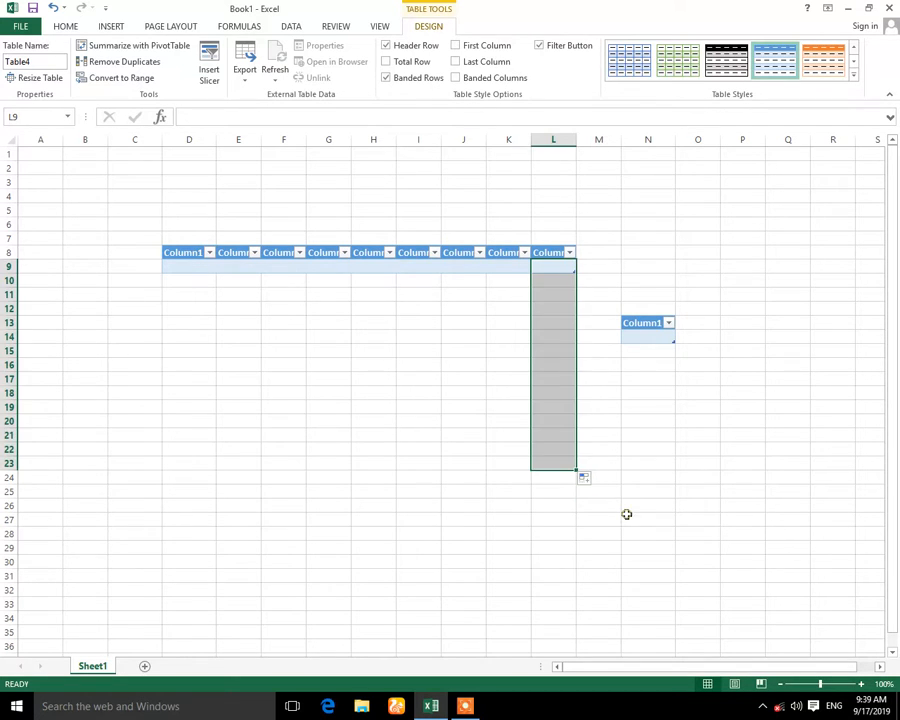
left_click(627, 491)
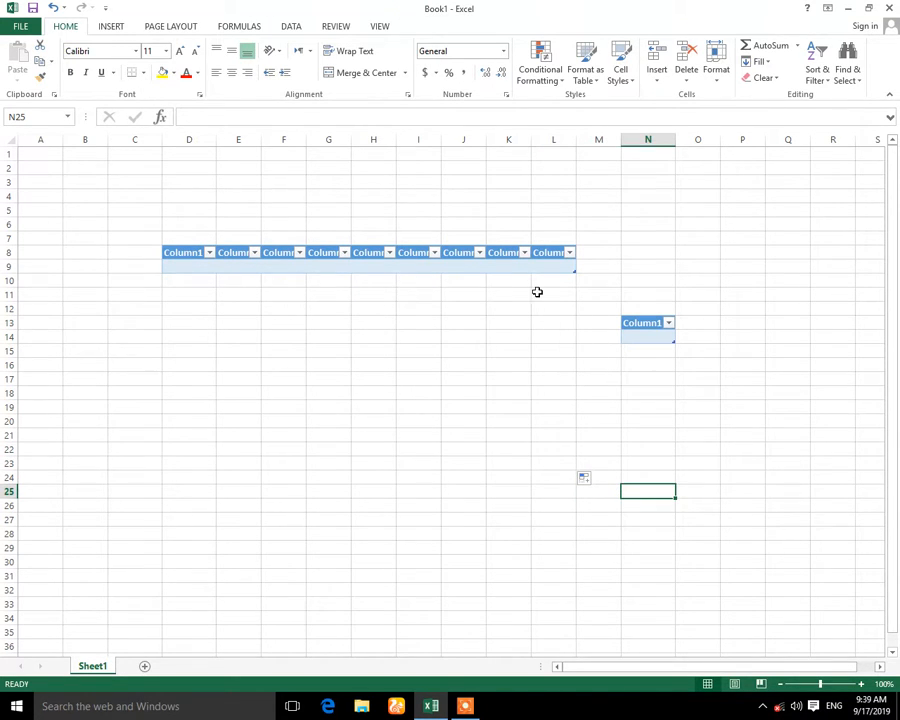
left_click(572, 268)
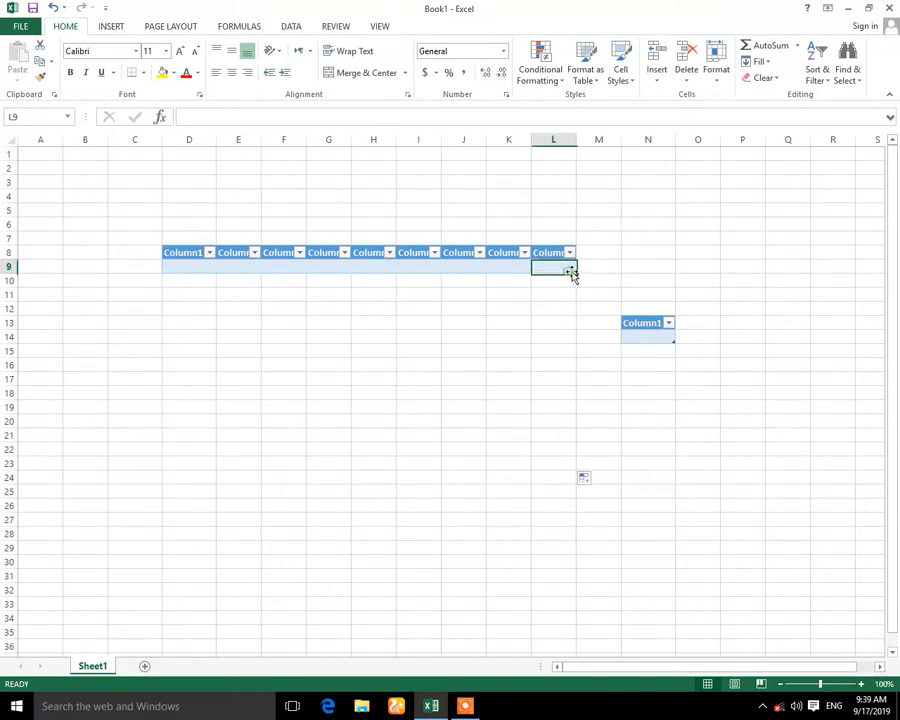
left_click_drag(576, 273, 566, 345)
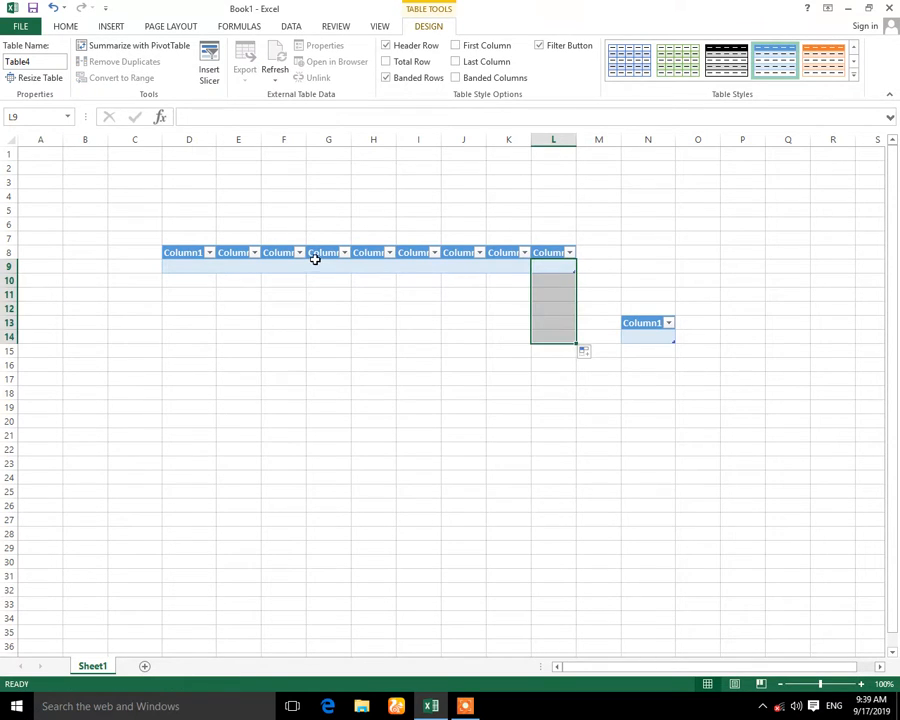
left_click(316, 264)
- Extend the nine-column table down to row 21
left_click(165, 245)
left_click(165, 245)
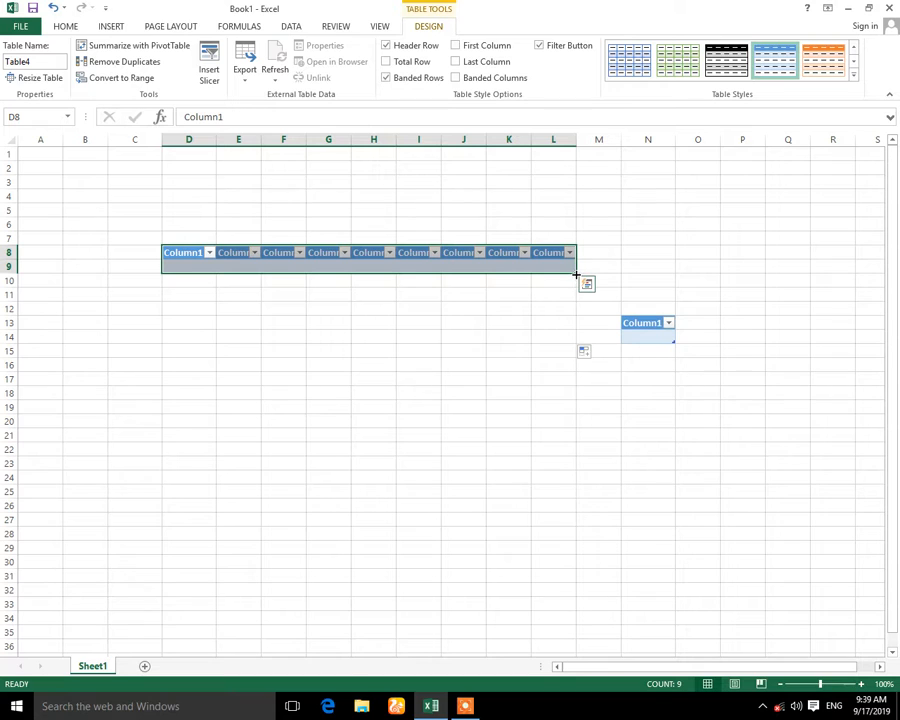
left_click_drag(576, 273, 570, 437)
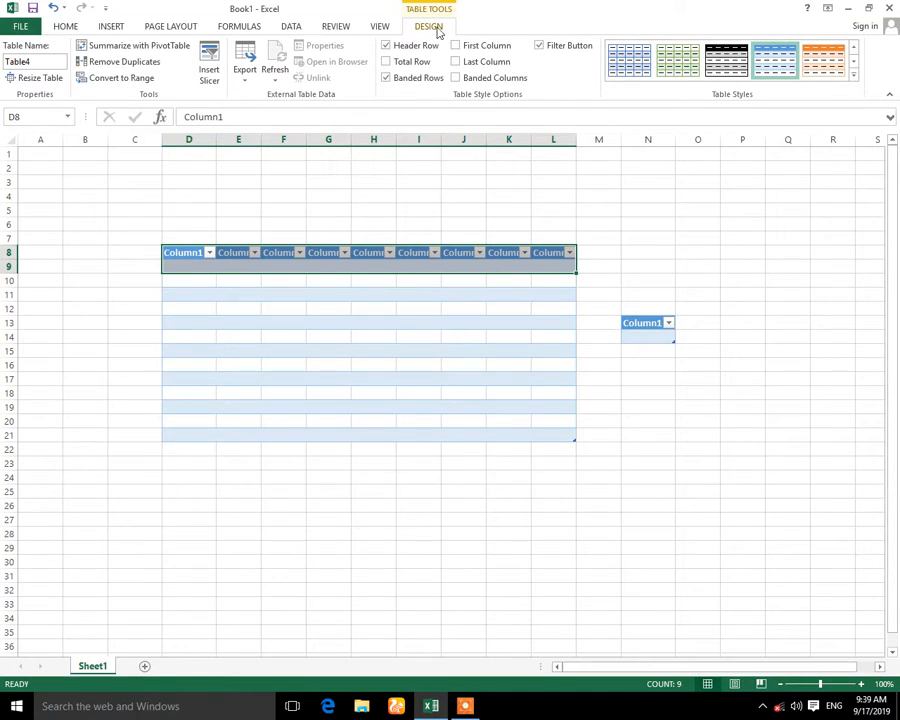
- Rename the large table as joogi and try to remove its duplicates
left_click(32, 61)
key("BackSpace")
left_click(150, 62)
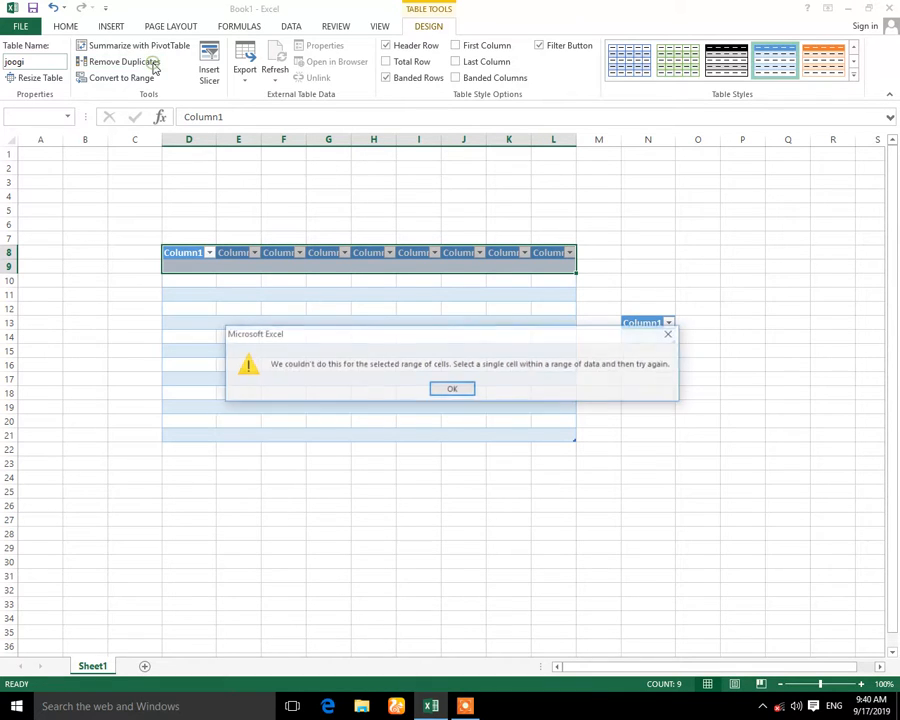
left_click(461, 387)
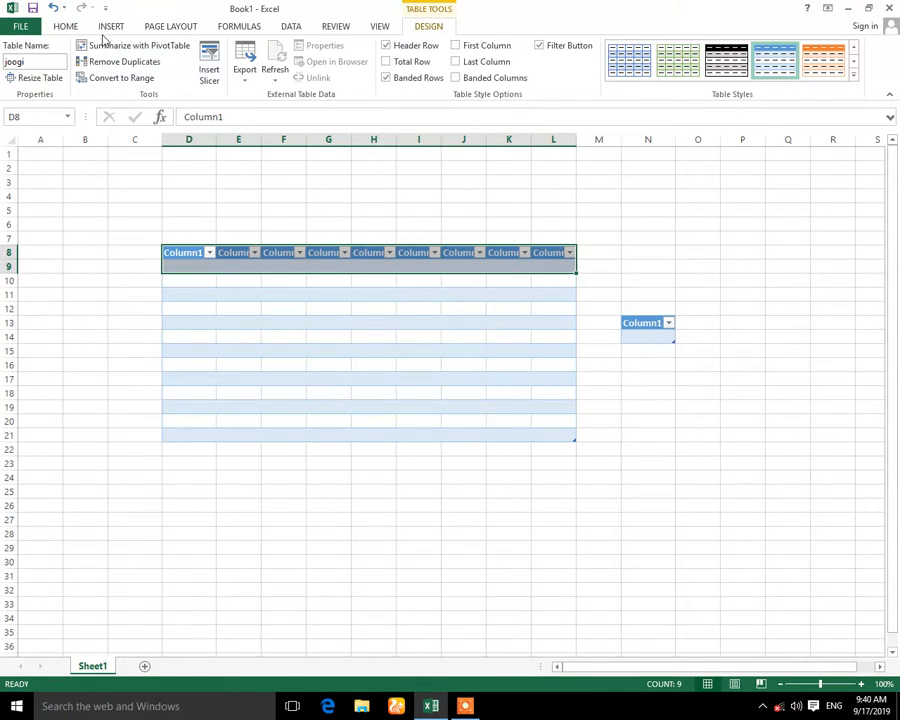
- Insert a slicer for Column5 and move it over columns O to R, beside the small table
left_click(210, 70)
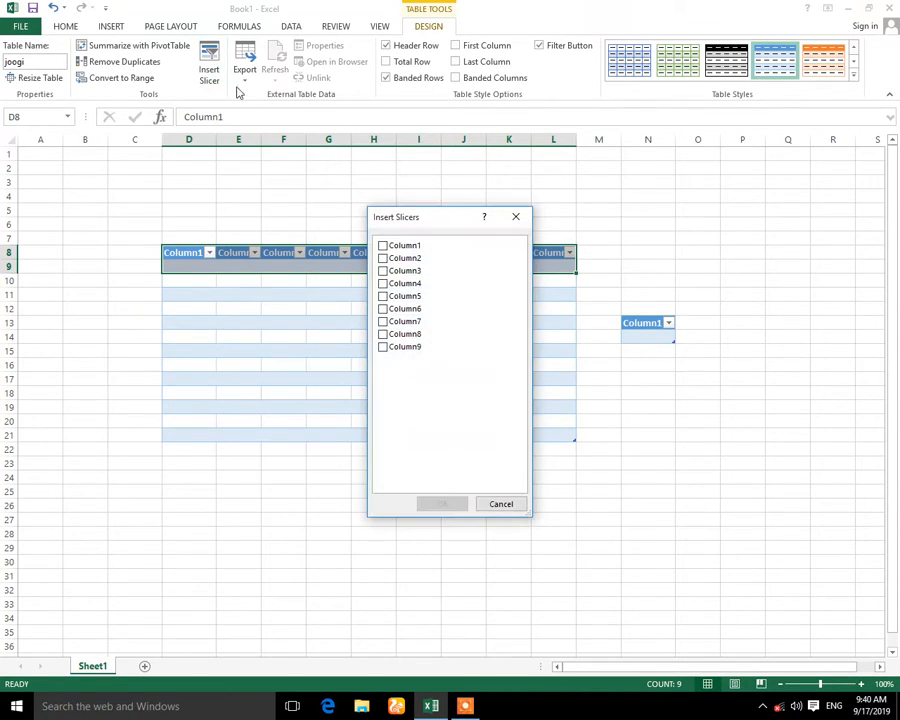
left_click(383, 296)
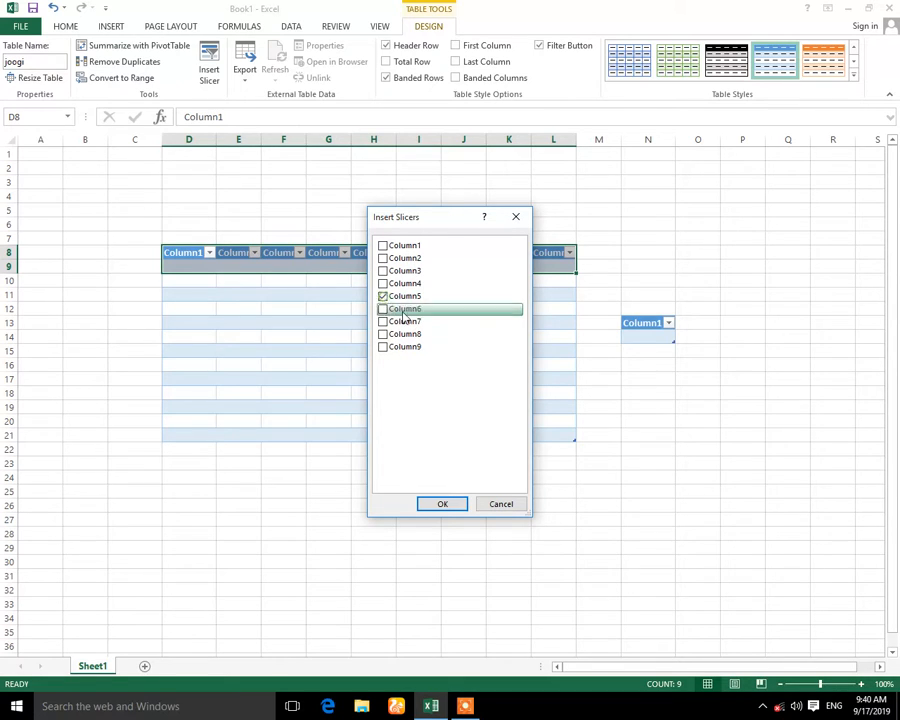
left_click(443, 504)
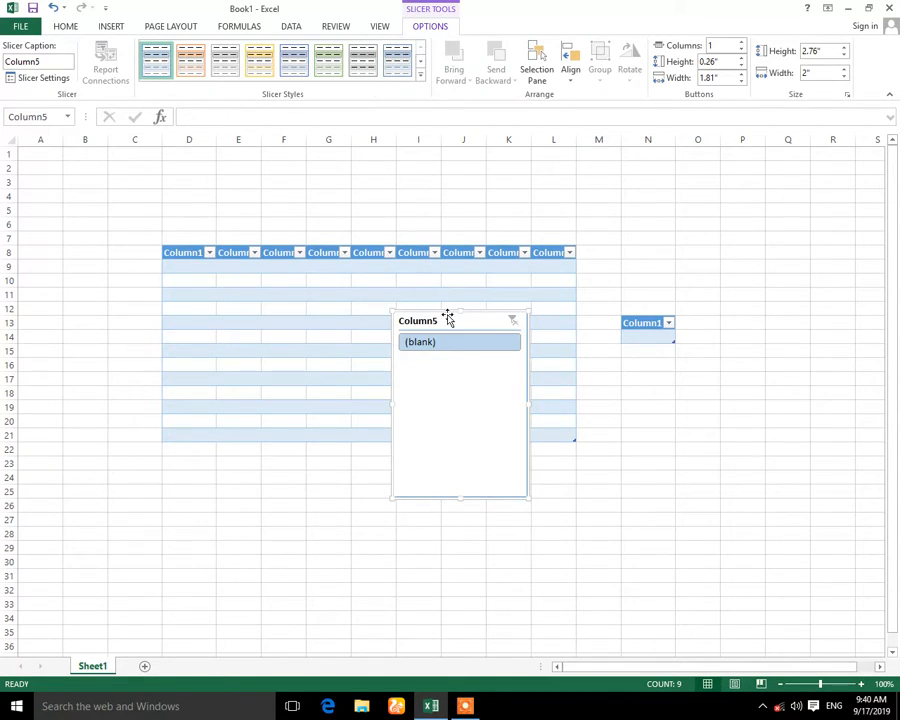
left_click(458, 355)
left_click_drag(458, 327, 478, 322)
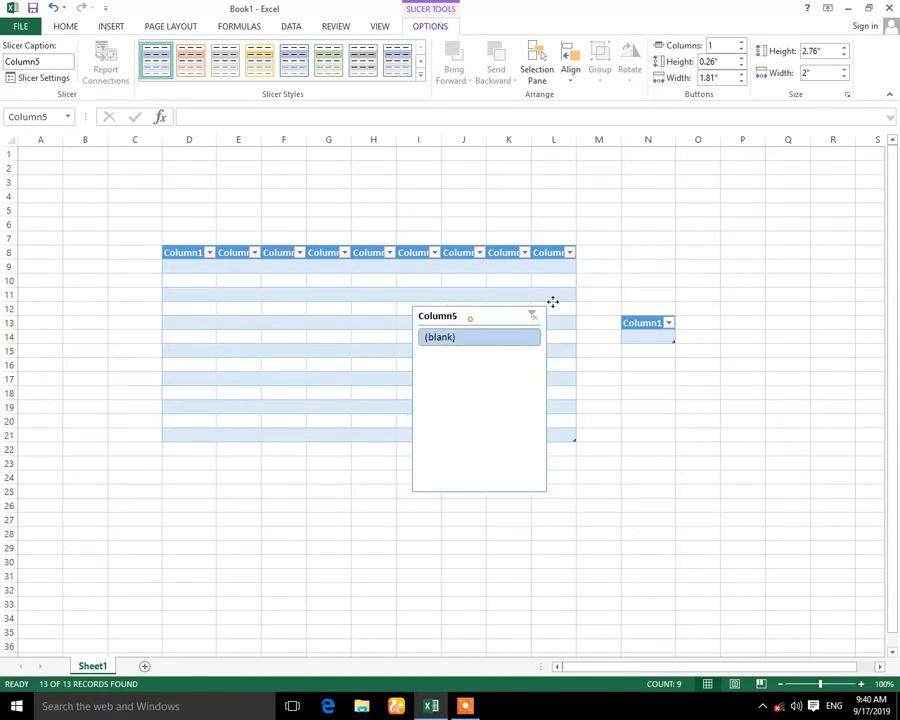
left_click_drag(552, 301, 836, 243)
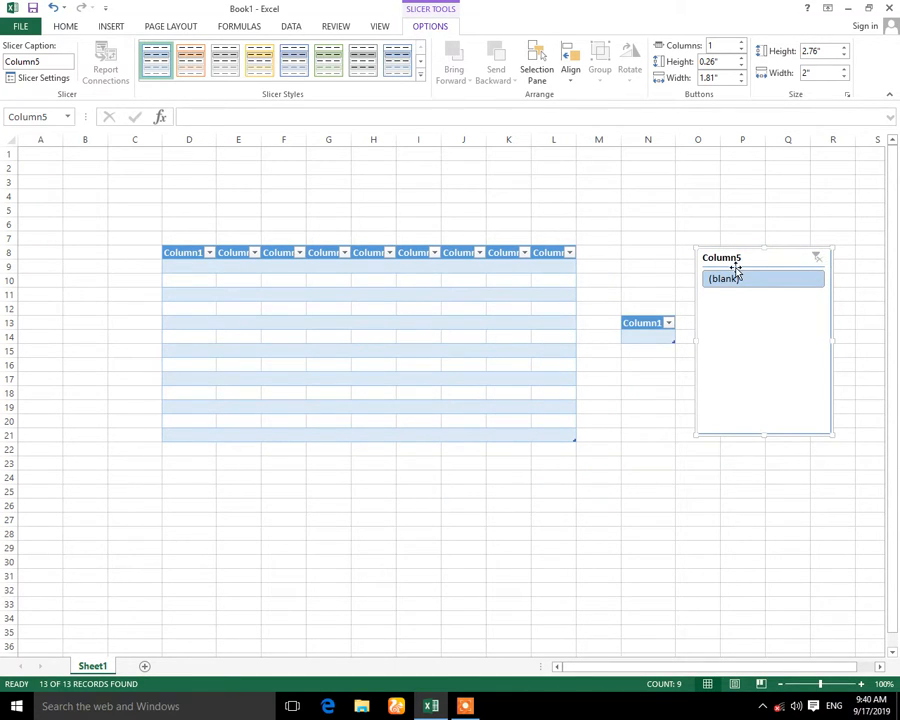
left_click(742, 280)
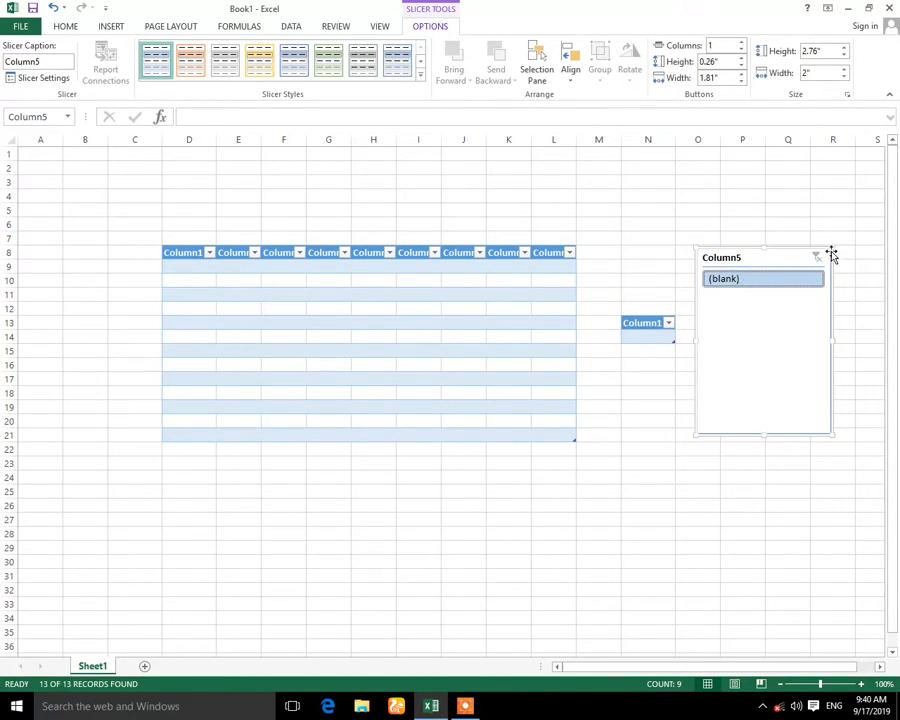
- Remove the Column5 slicer from the sheet
right_click(831, 254)
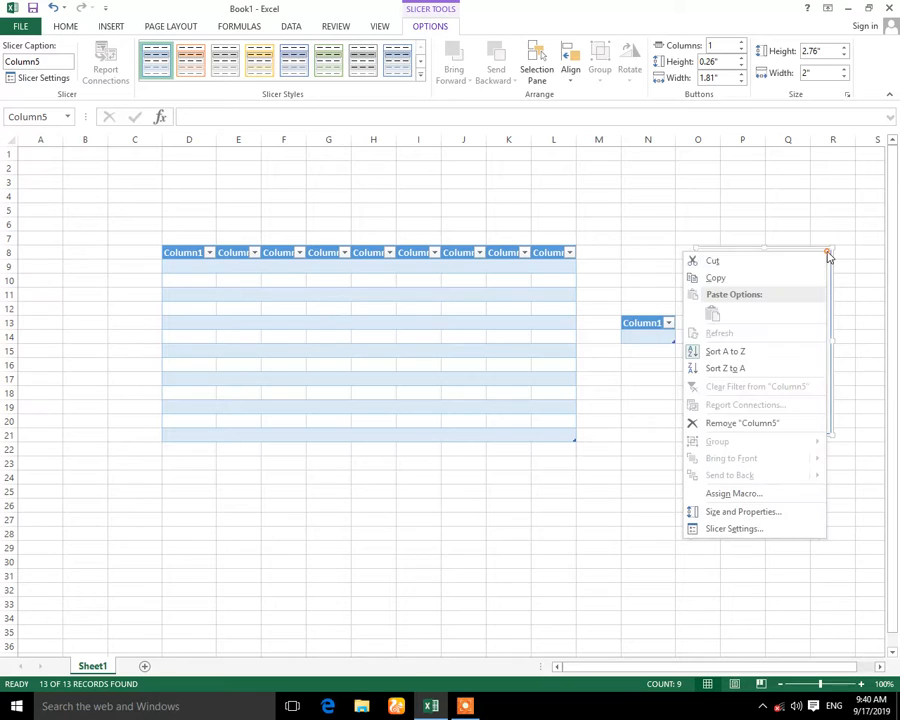
left_click(770, 423)
left_click(630, 336)
left_click(598, 406)
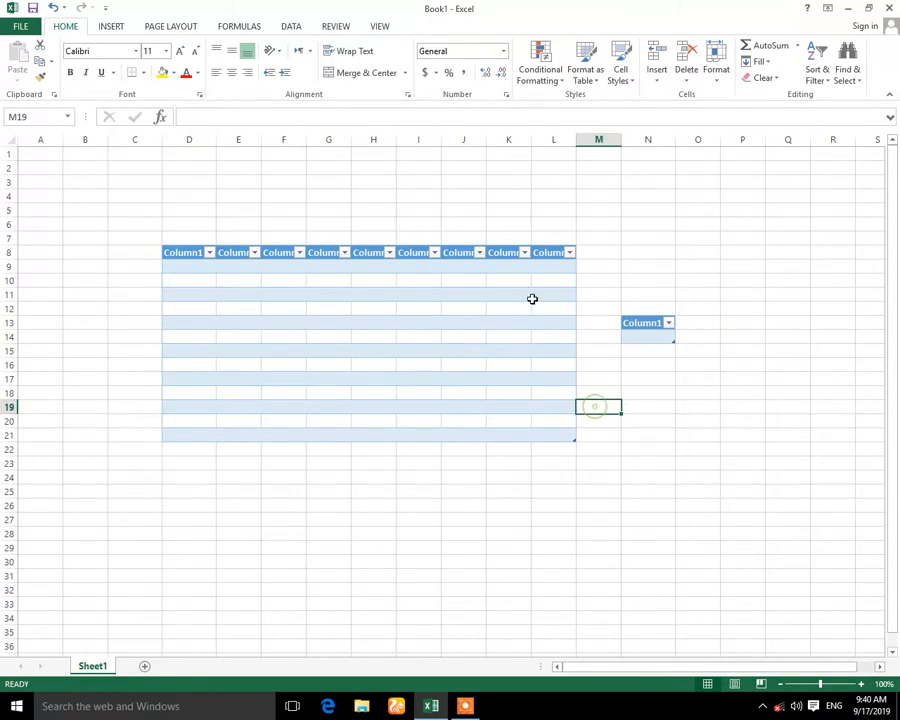
- Try to export the large table to a SharePoint list with "as" as its name and description, and close the export dialog
left_click(530, 297)
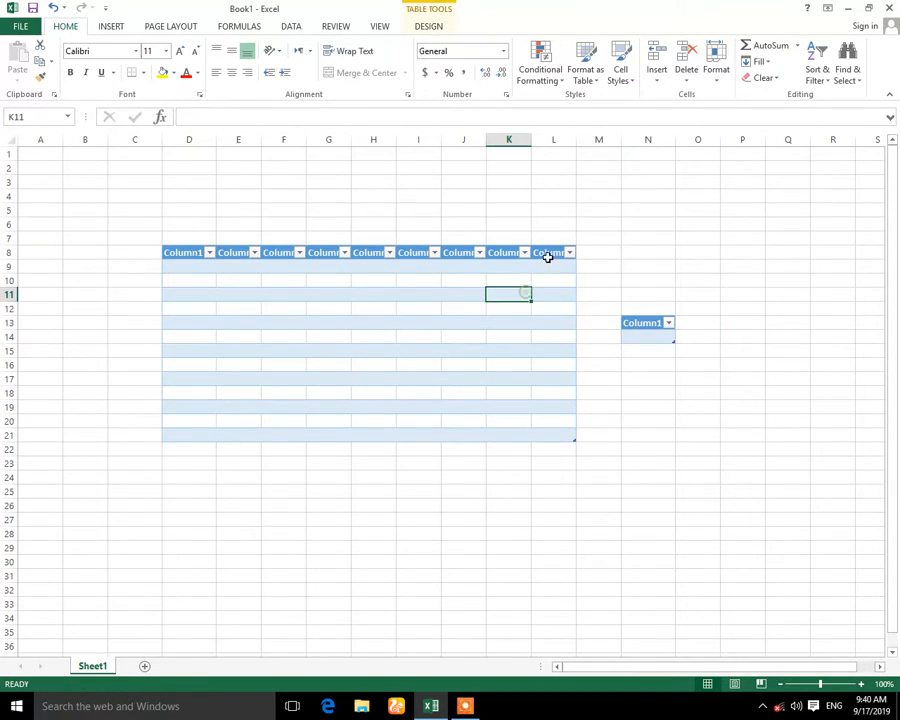
left_click(429, 26)
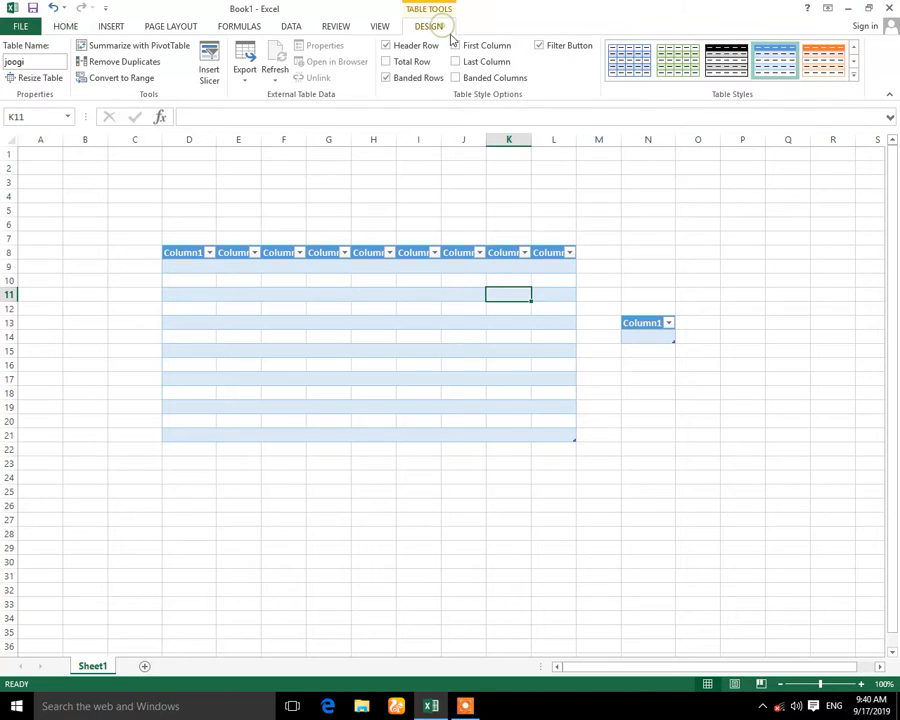
left_click(245, 75)
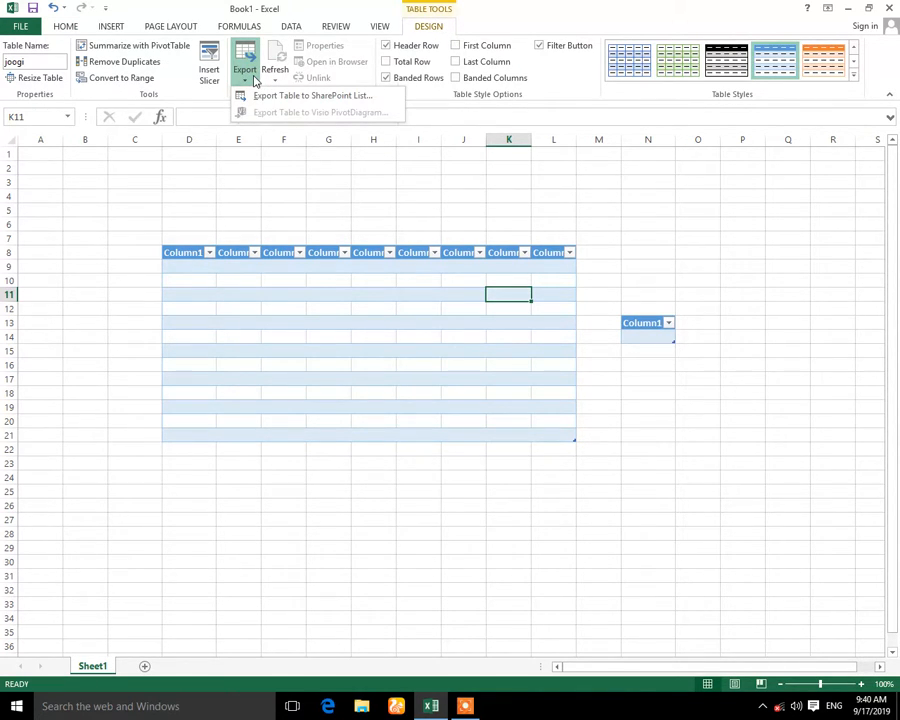
left_click(284, 101)
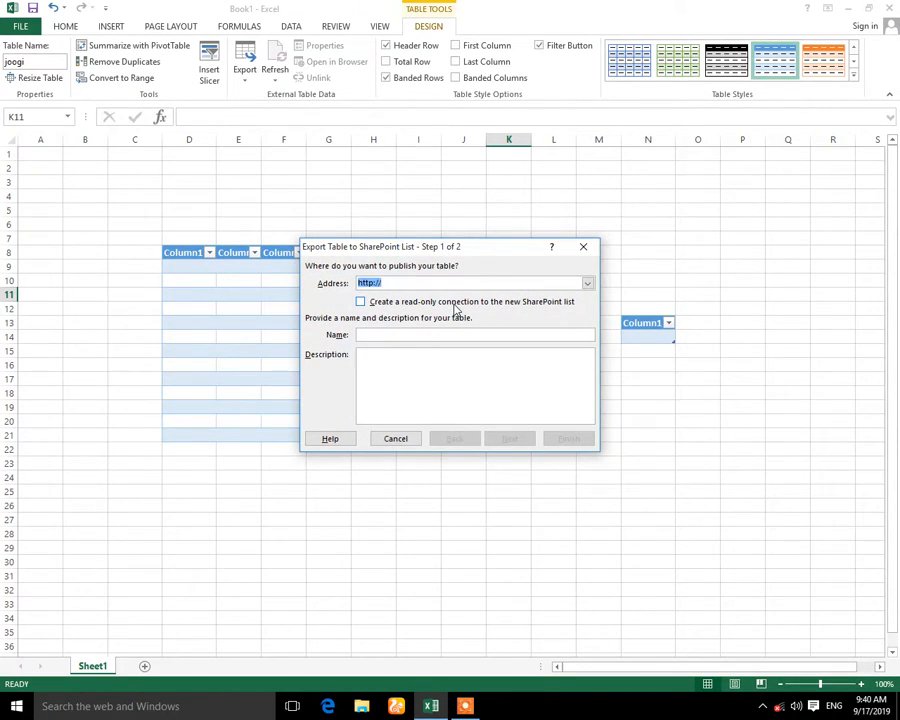
left_click(439, 287)
type("as")
left_click(426, 375)
type("a")
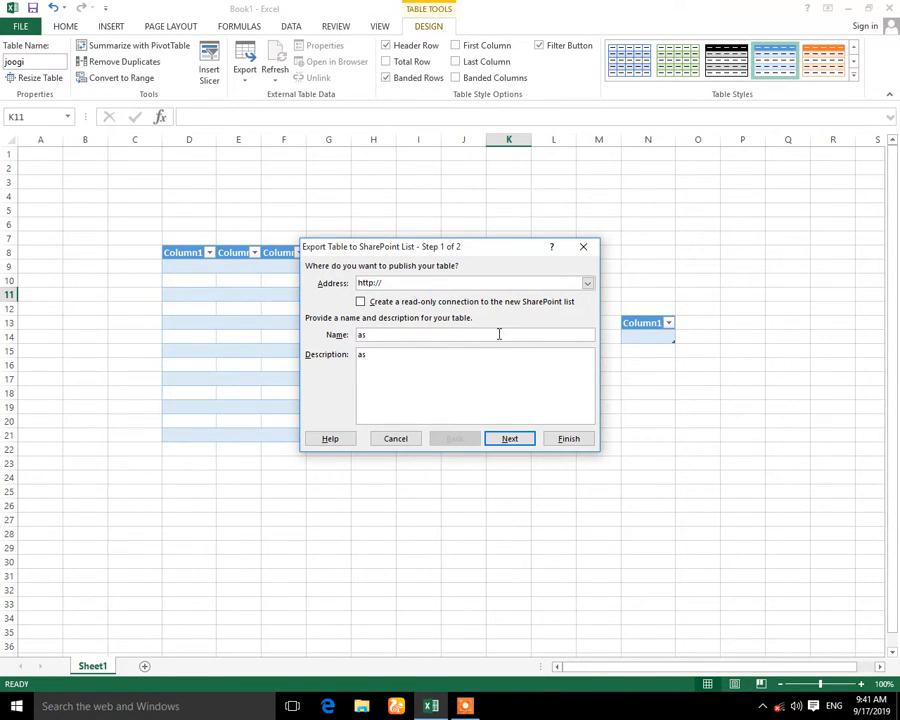
left_click(567, 443)
left_click(458, 389)
left_click(414, 282)
left_click(584, 247)
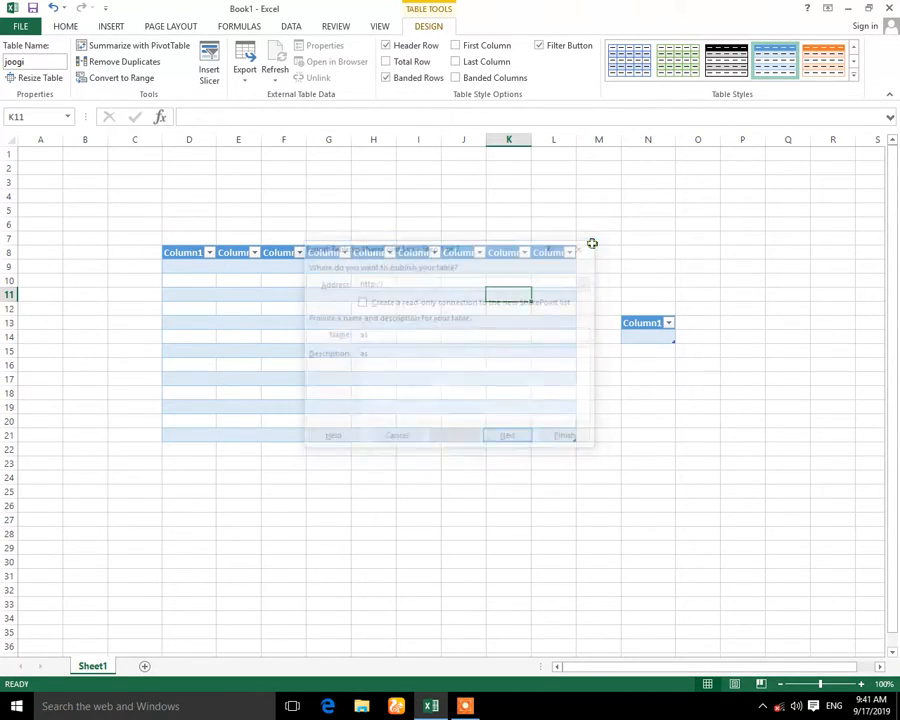
- Run Refresh All on the workbook's external data, and select cell H10 in the large table
left_click(288, 72)
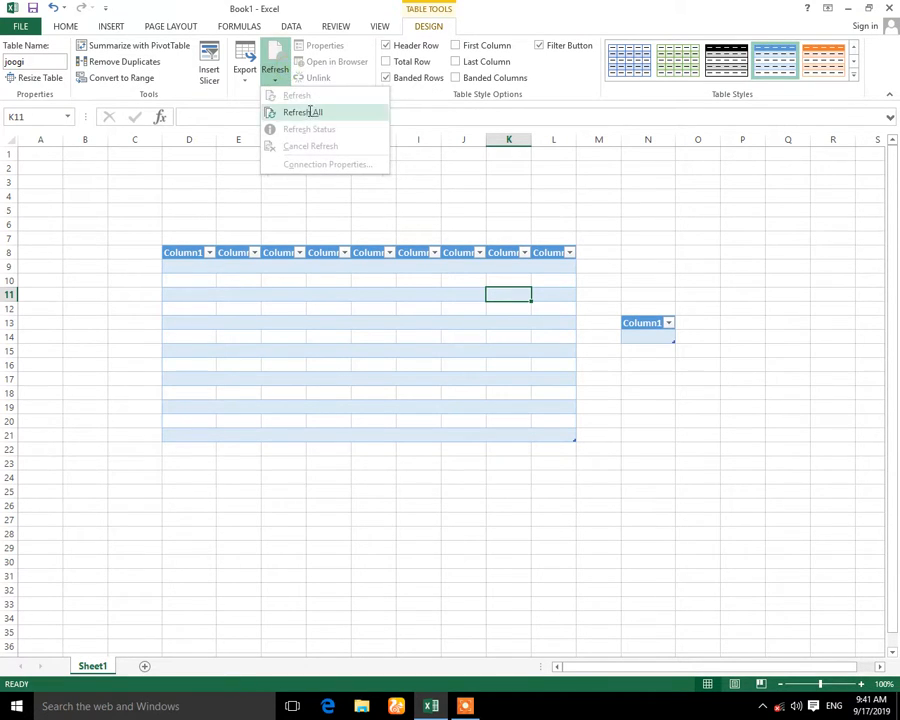
left_click(304, 112)
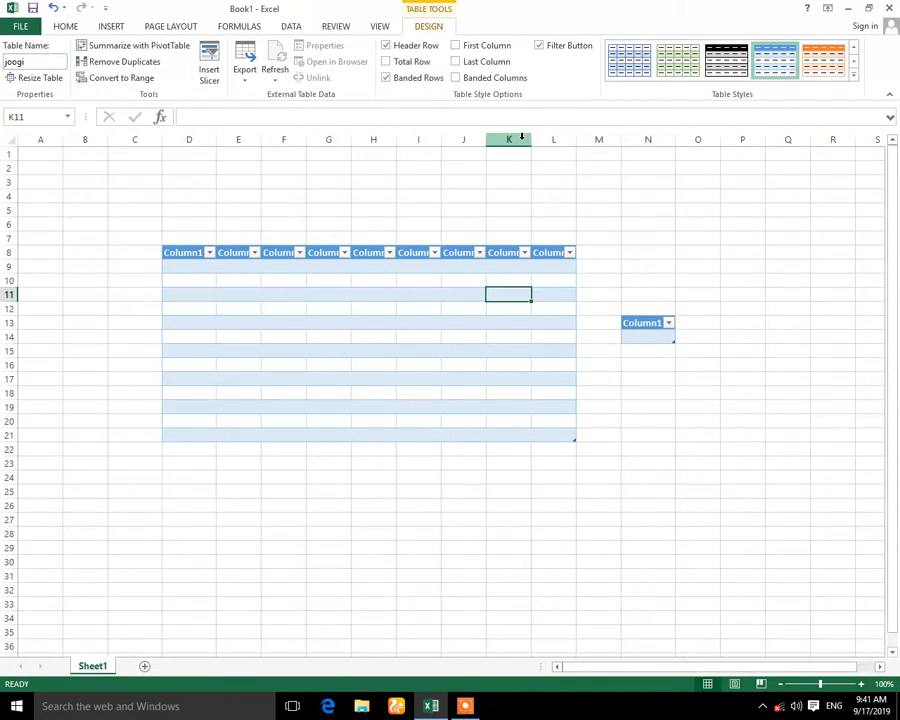
left_click(391, 280)
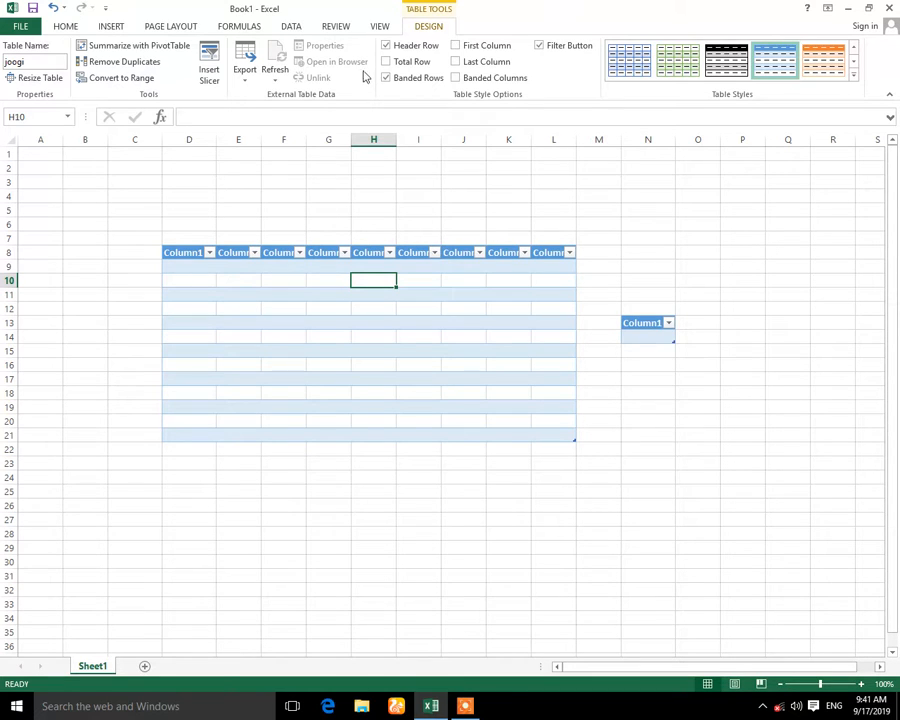
- Try out the Header Row, First Column, Last Column and Banded Columns style options on the large table
left_click(395, 51)
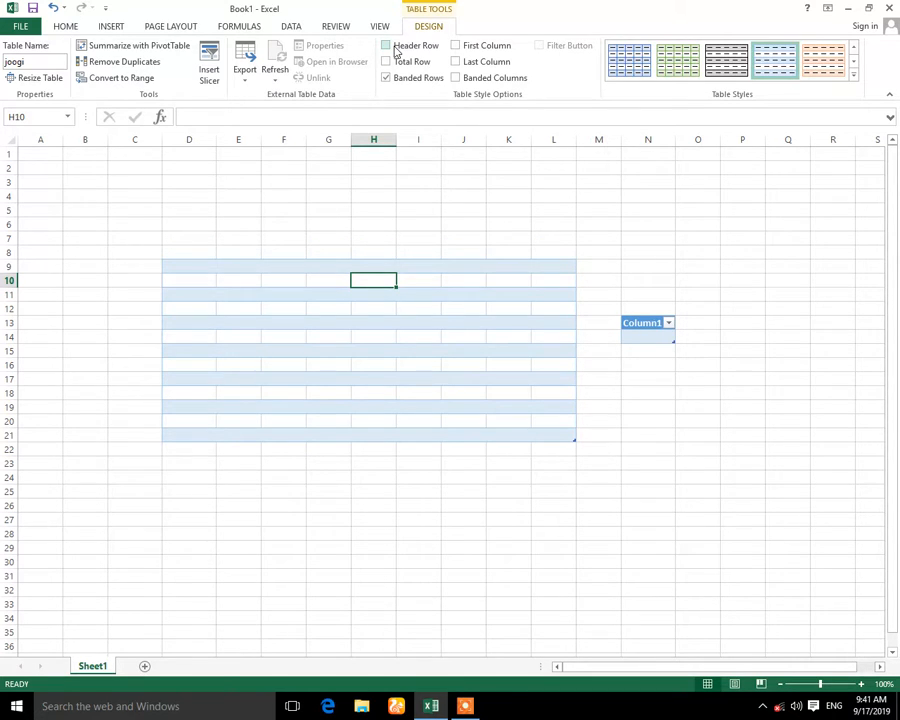
left_click(396, 50)
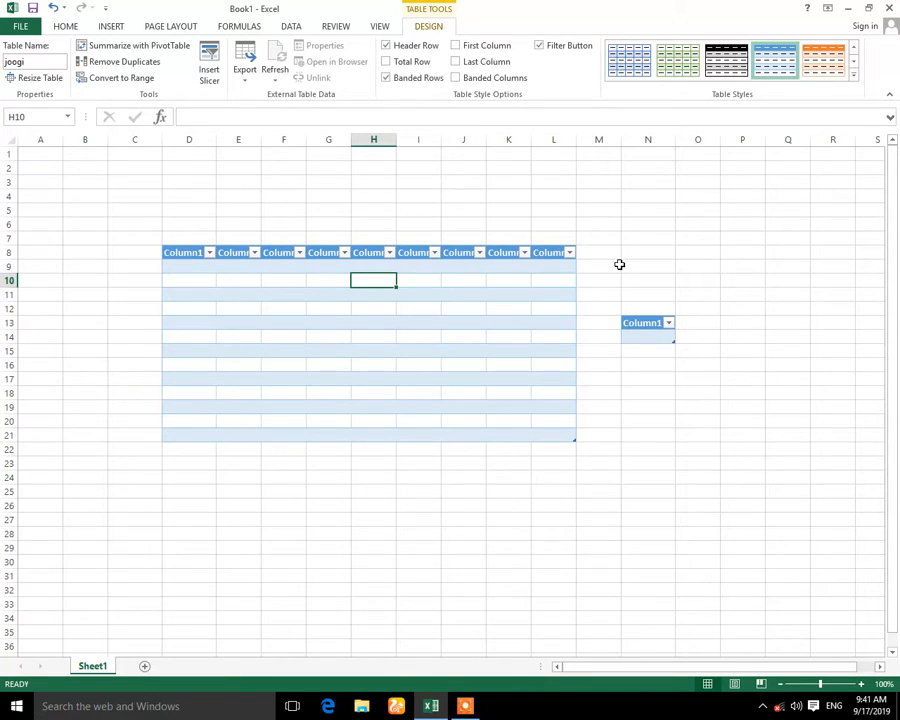
left_click(472, 48)
left_click(457, 63)
left_click(457, 78)
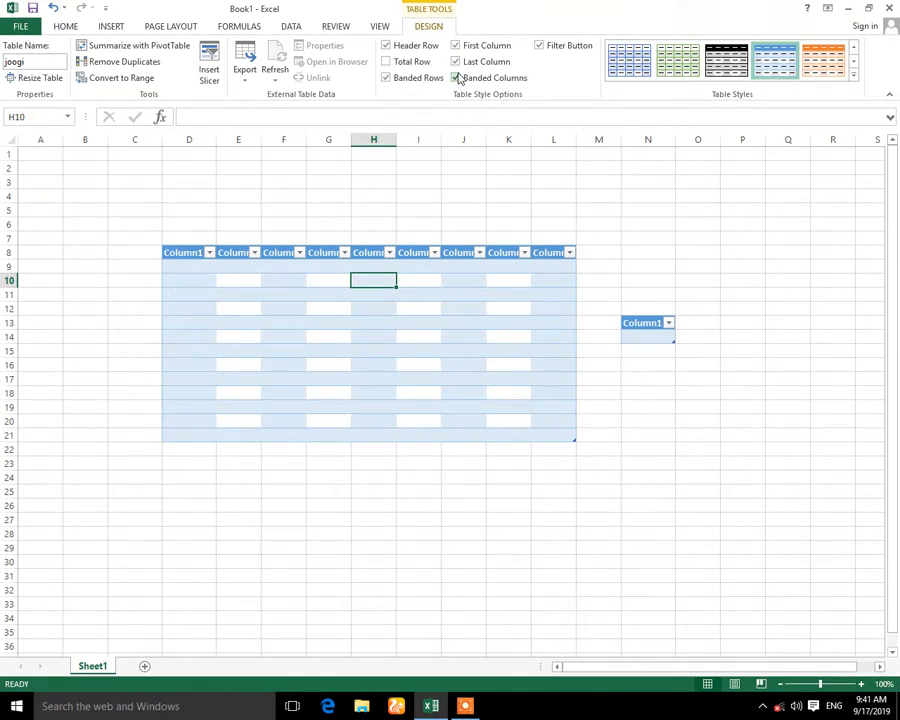
left_click(457, 78)
left_click(456, 61)
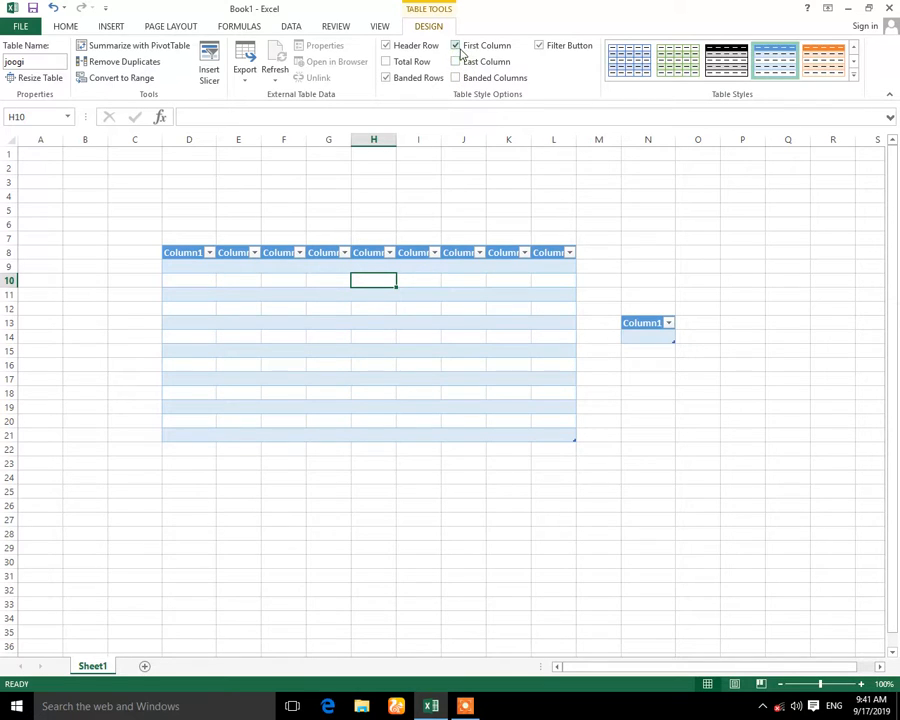
left_click(457, 46)
left_click(457, 62)
- Apply a black medium style to the large table and replace it with the orange light style with gridlines
left_click(726, 62)
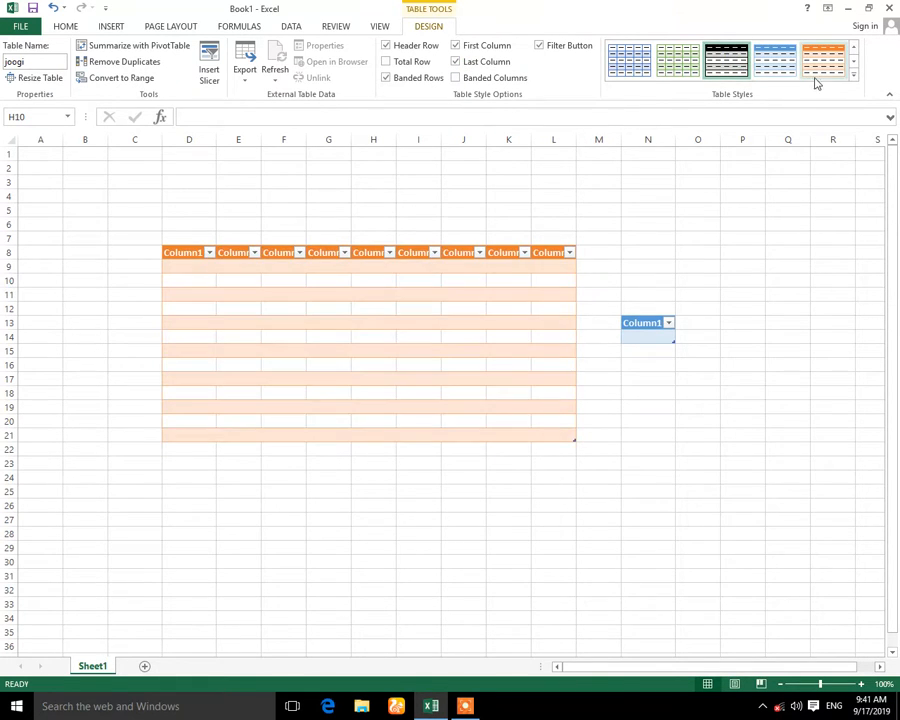
left_click(856, 81)
left_click(699, 156)
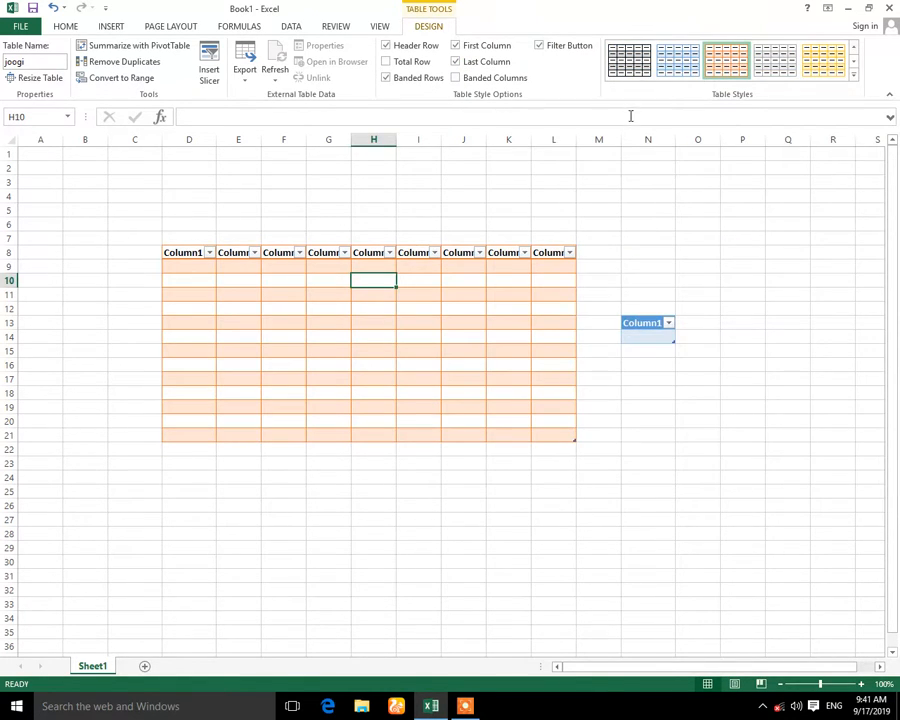
left_click(514, 181)
- Turn off the First Column and Last Column style options of the large table
left_click(207, 279)
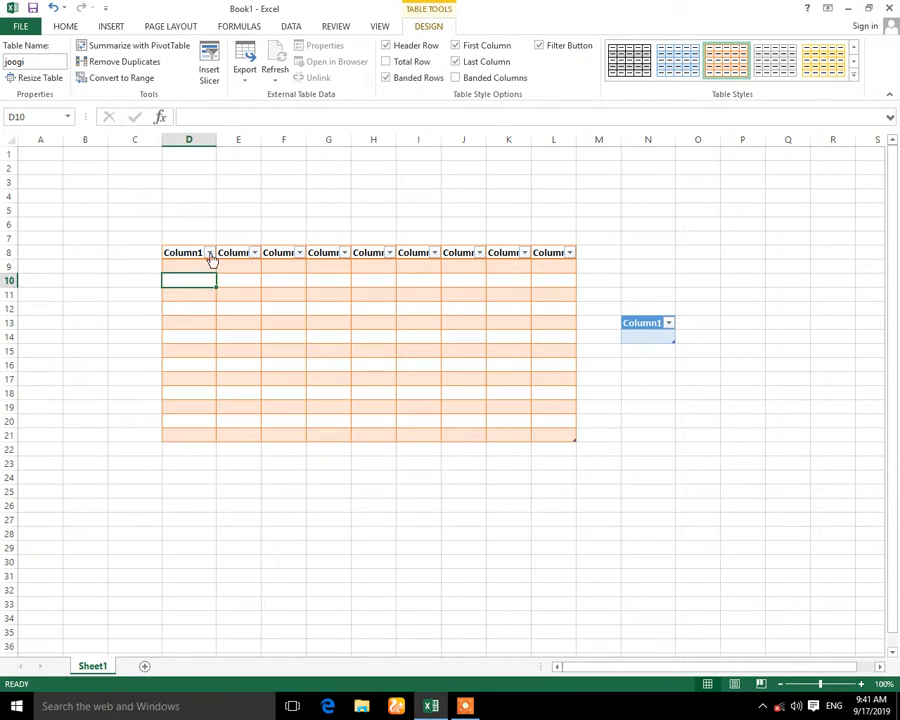
left_click(195, 253)
left_click(488, 45)
left_click(482, 61)
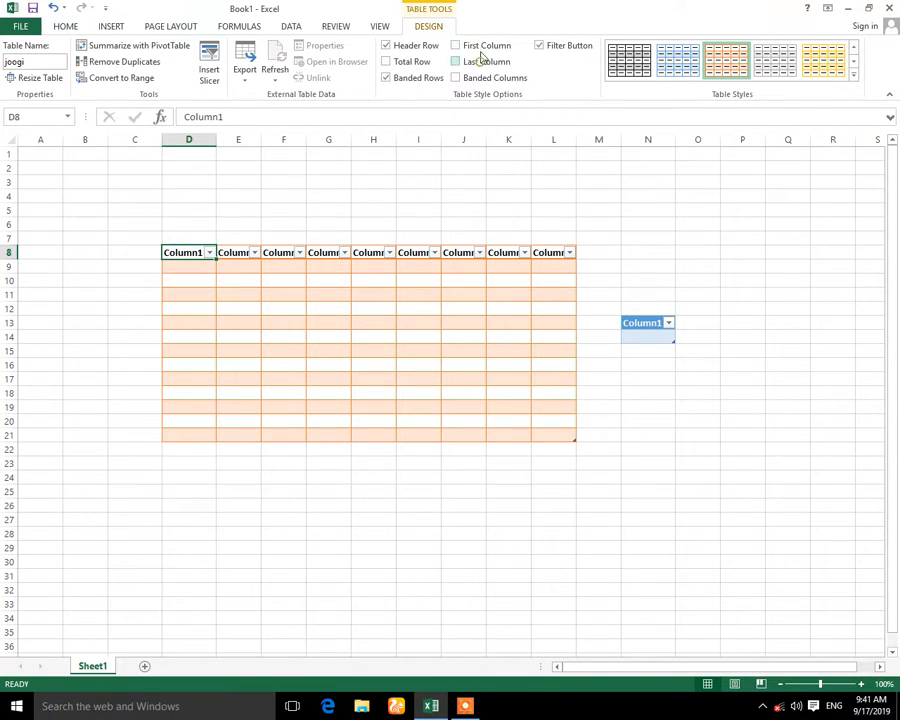
- Try the Banded Columns and Total Row options on the large table, turning each one off again
left_click(503, 80)
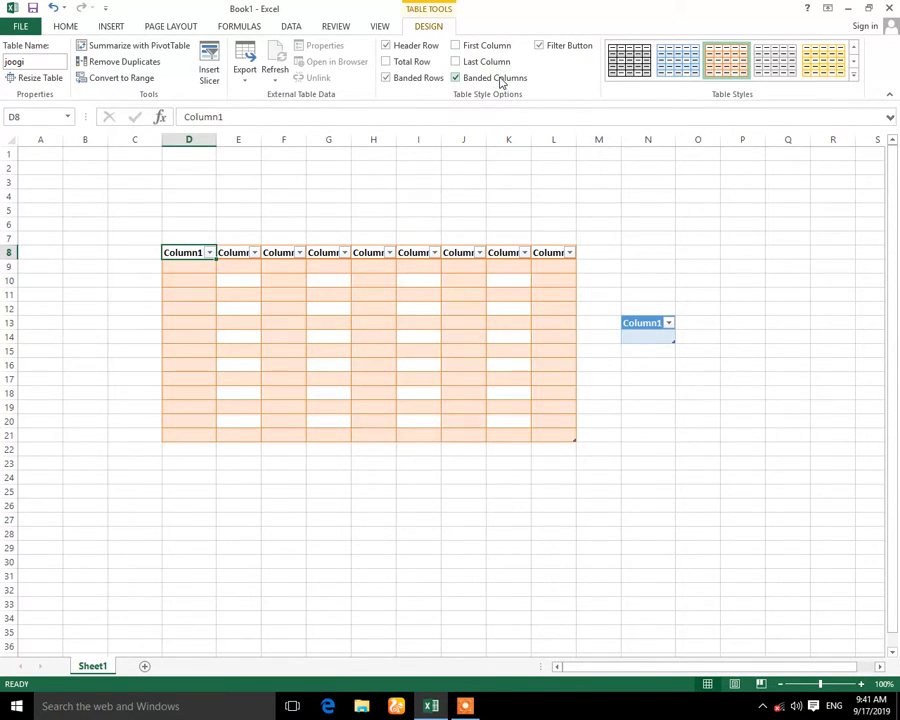
left_click(498, 79)
left_click(411, 62)
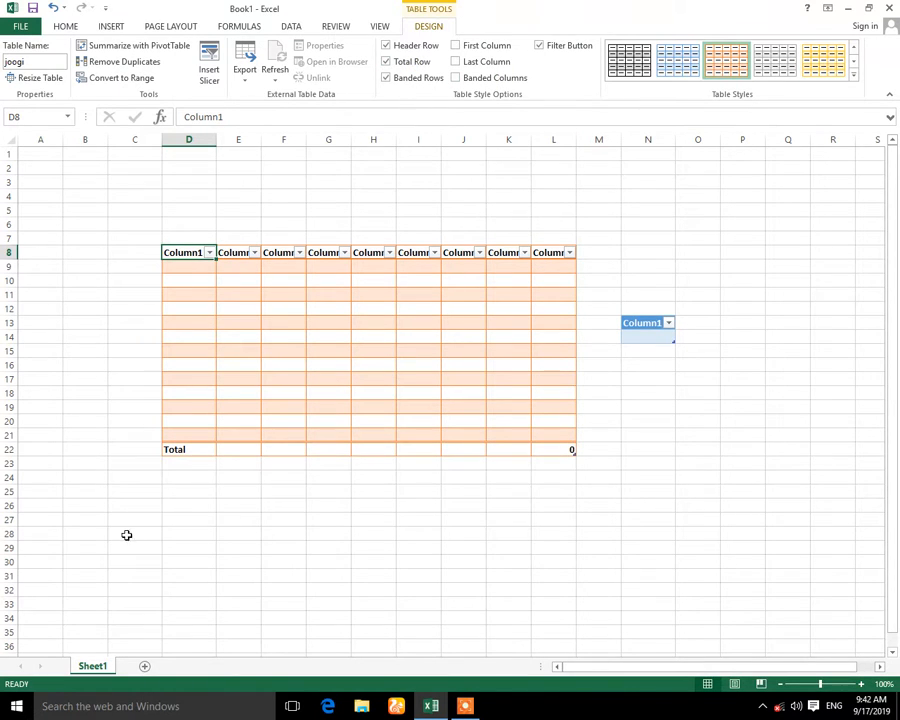
left_click(416, 64)
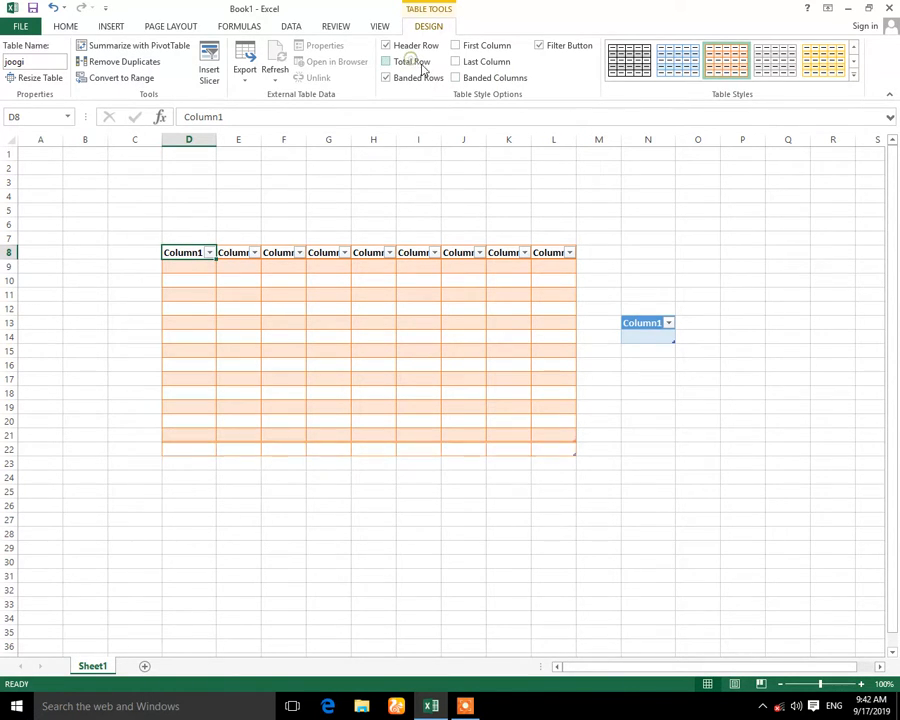
- Look through the sort and filter choices for Column8 of the large table, and cancel without filtering
left_click(524, 253)
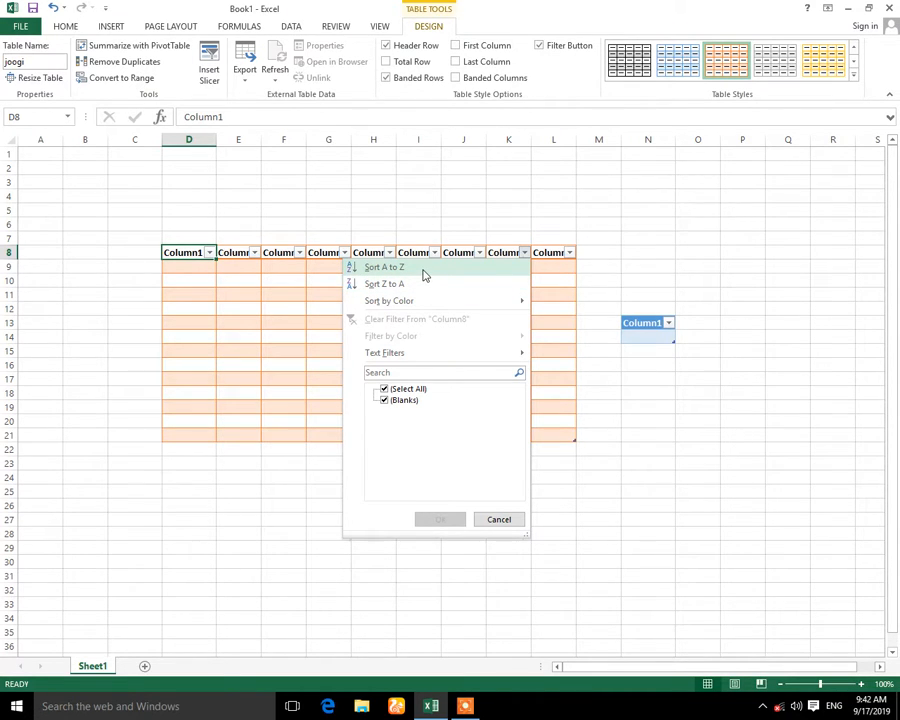
mouse_move(432, 307)
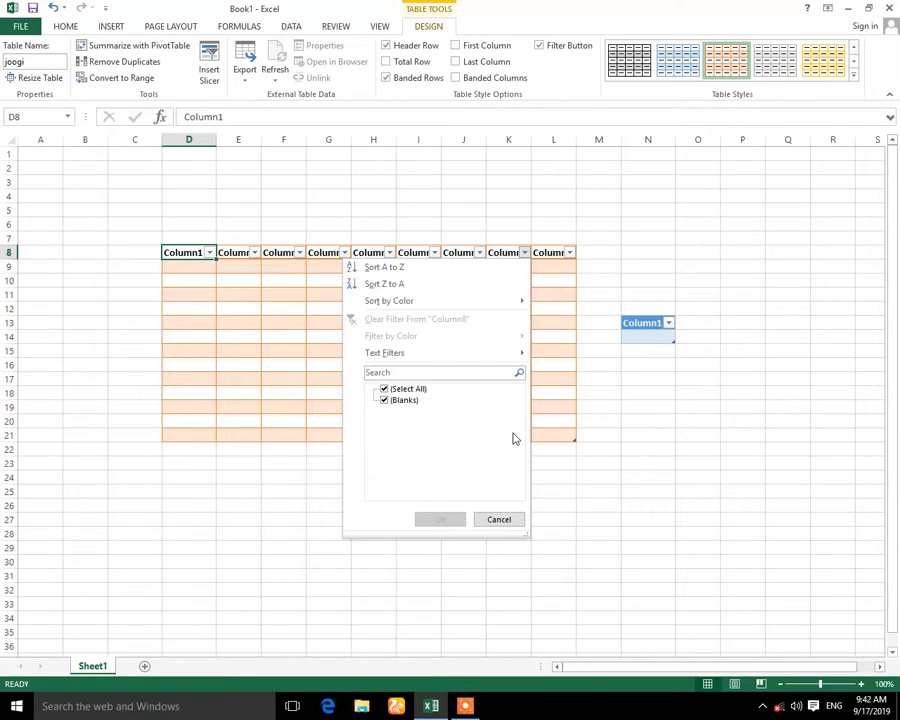
left_click(500, 519)
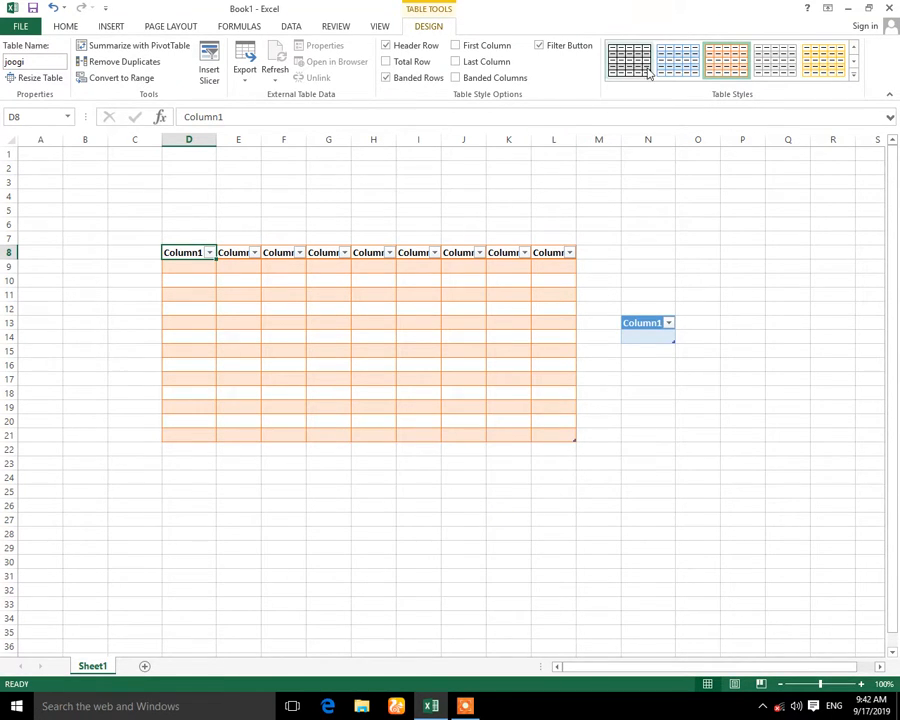
- Restyle the large table with a yellow medium style, and replace it with the blue light style with banded rows
left_click(853, 74)
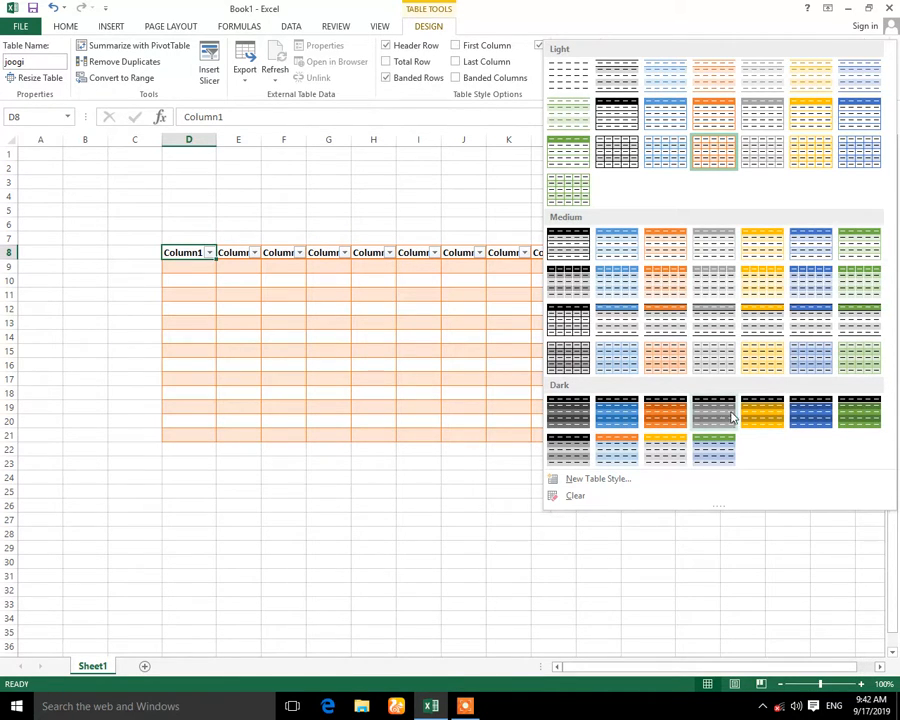
key("Escape")
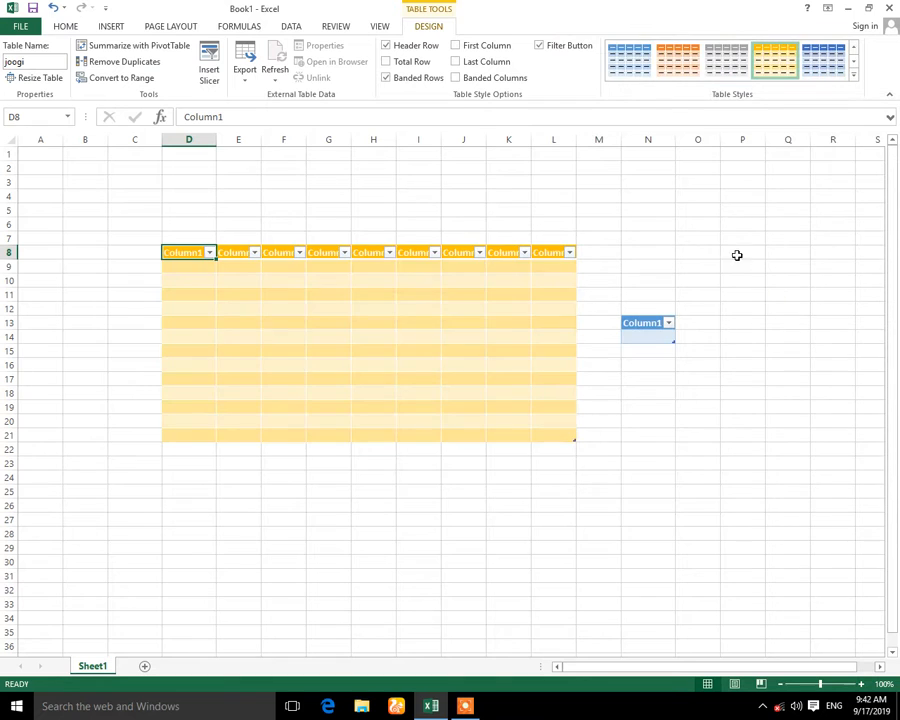
left_click(853, 74)
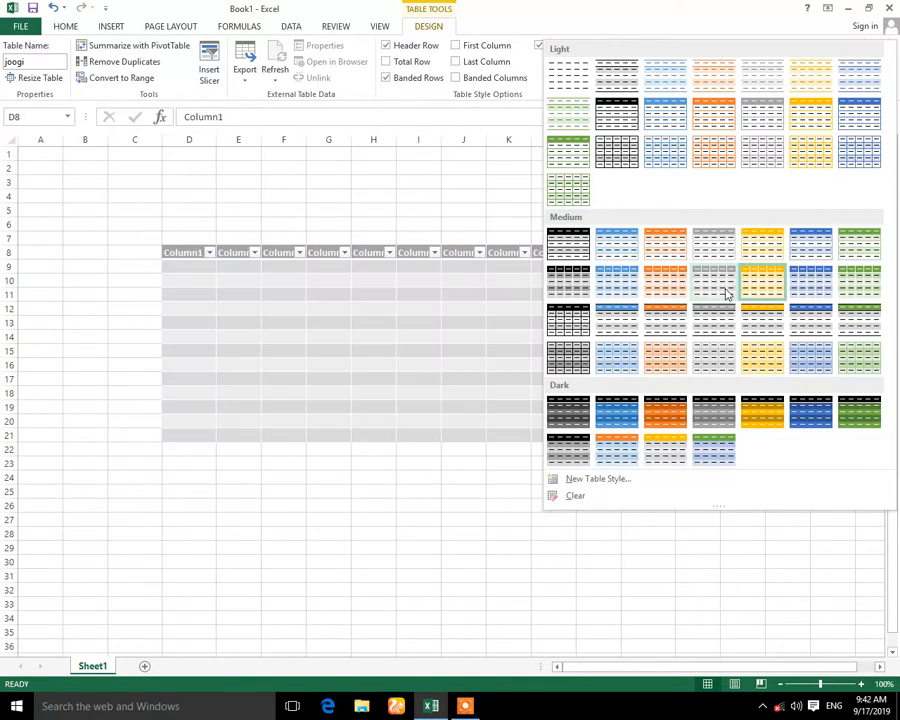
left_click(860, 83)
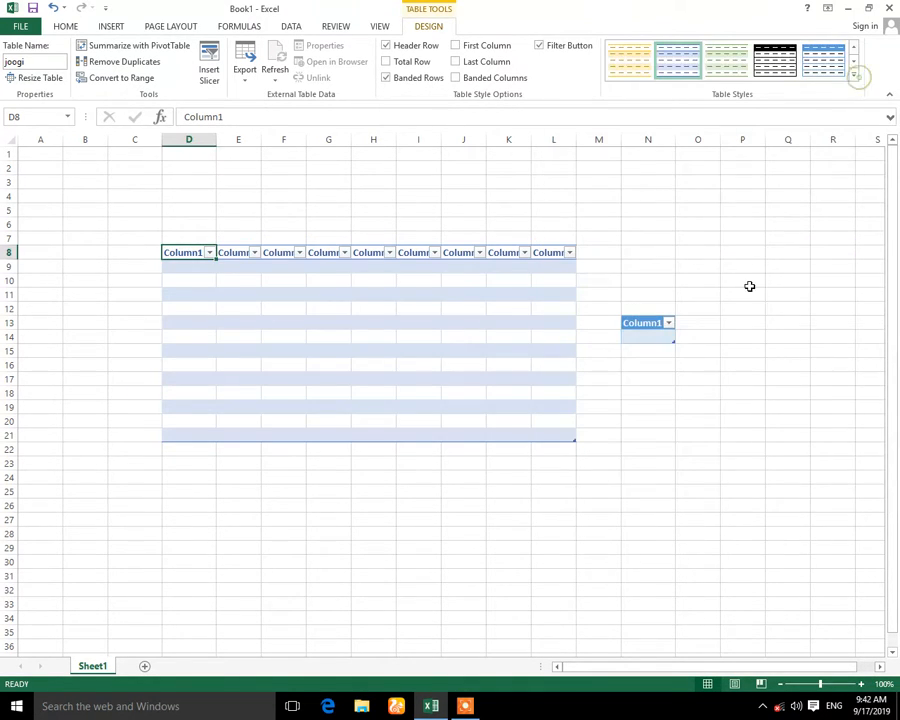
- Create a new custom table style, keeping the default name Table Style 1 and no element formatting
left_click(850, 82)
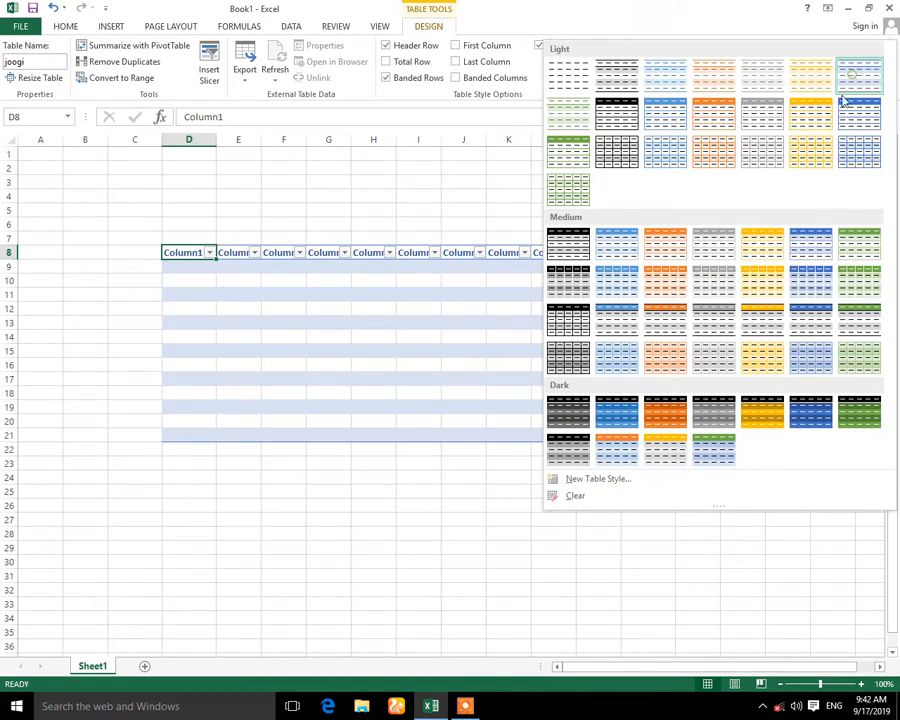
left_click(599, 481)
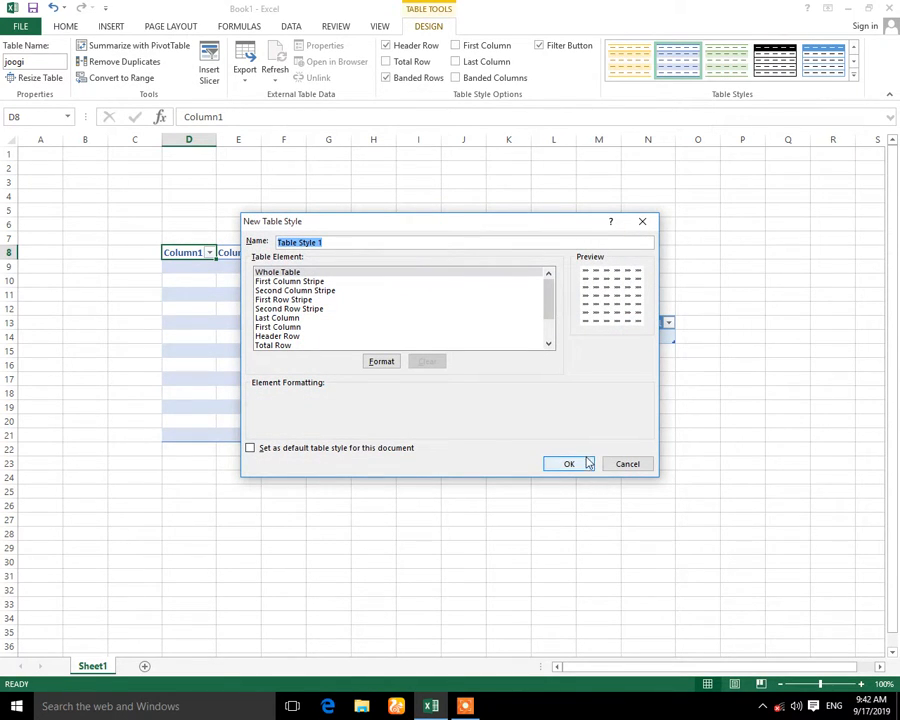
left_click(568, 463)
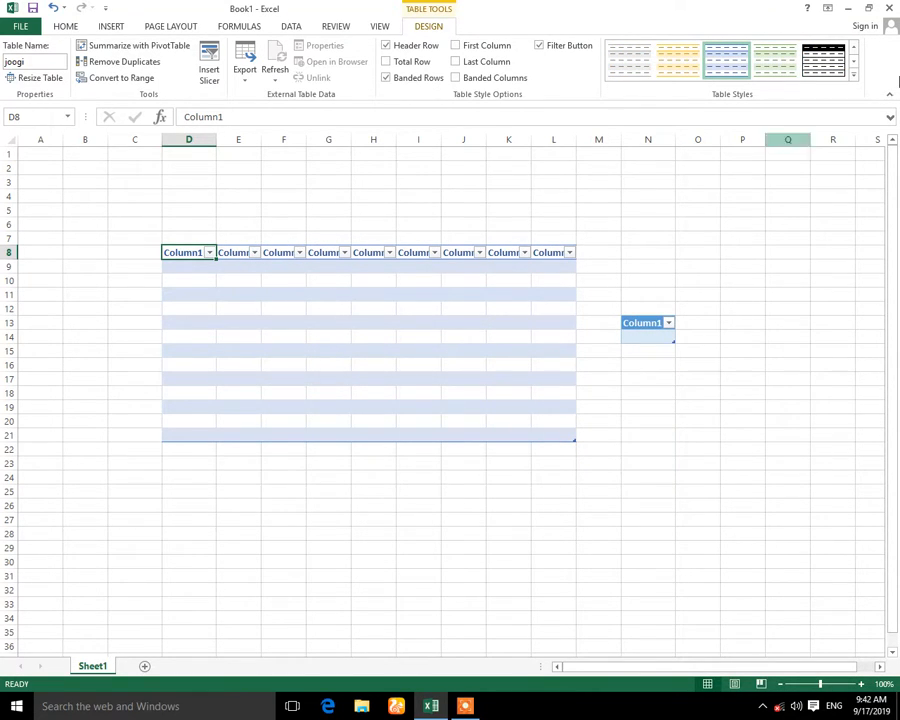
- Clear the table style from the large table and select empty cell K25 outside it
left_click(854, 73)
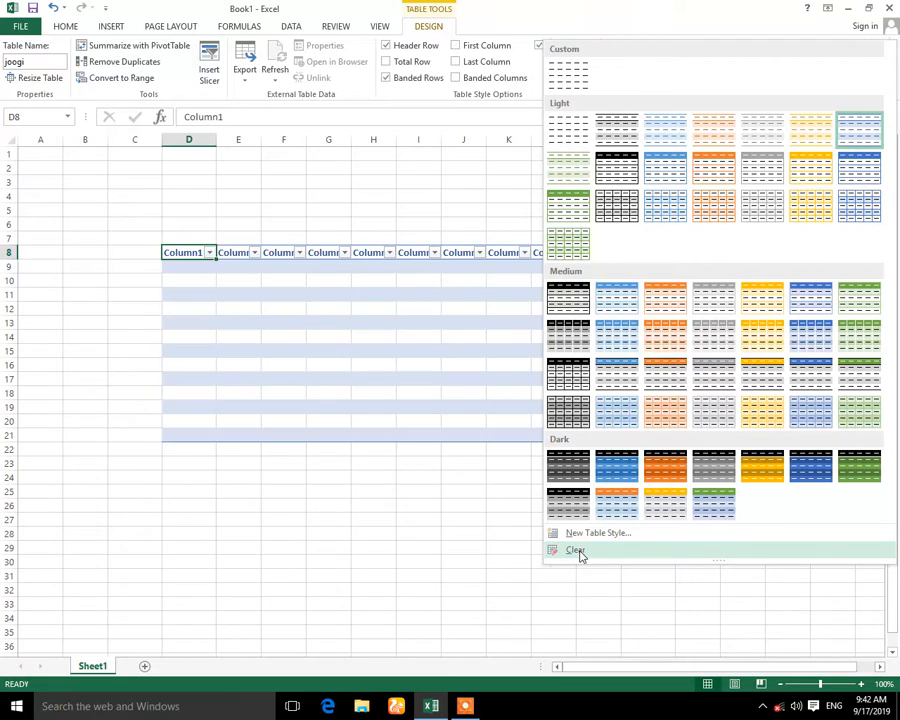
left_click(578, 550)
left_click(507, 490)
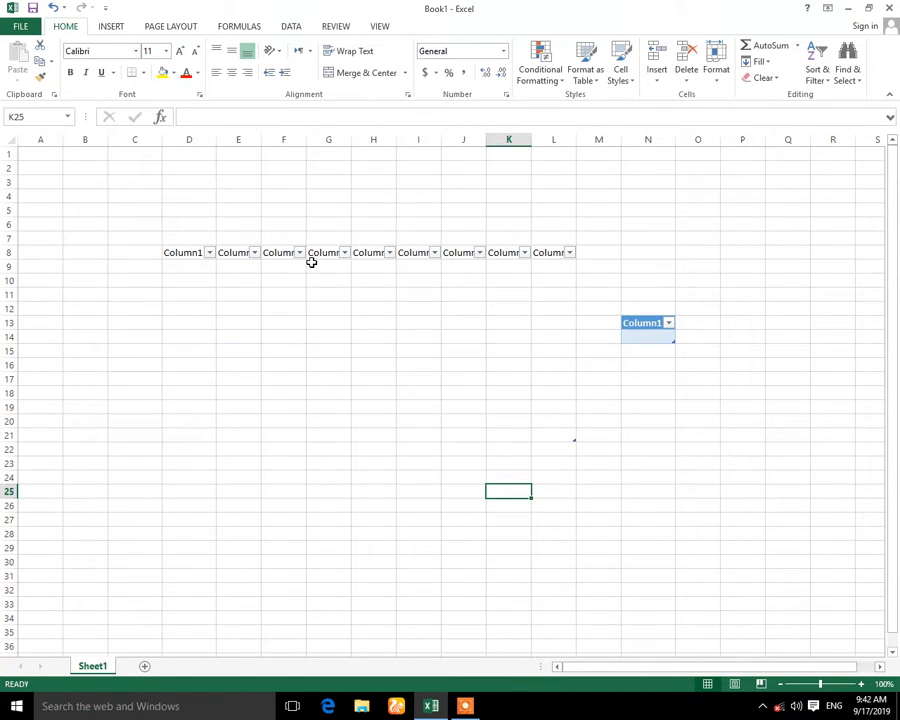
left_click(204, 265)
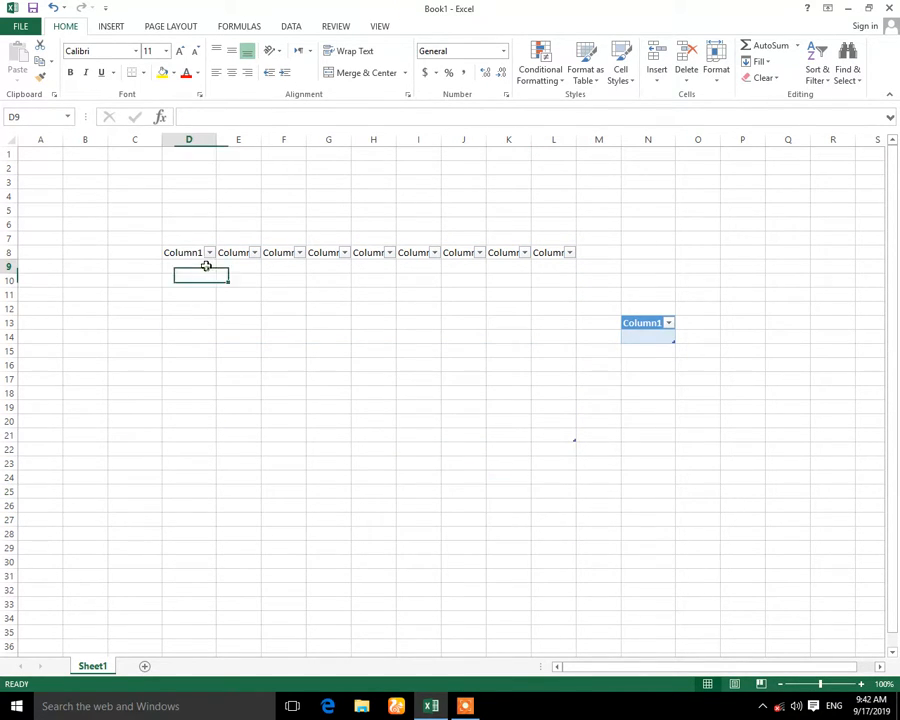
left_click_drag(197, 350, 553, 380)
left_click(194, 284)
left_click(168, 243)
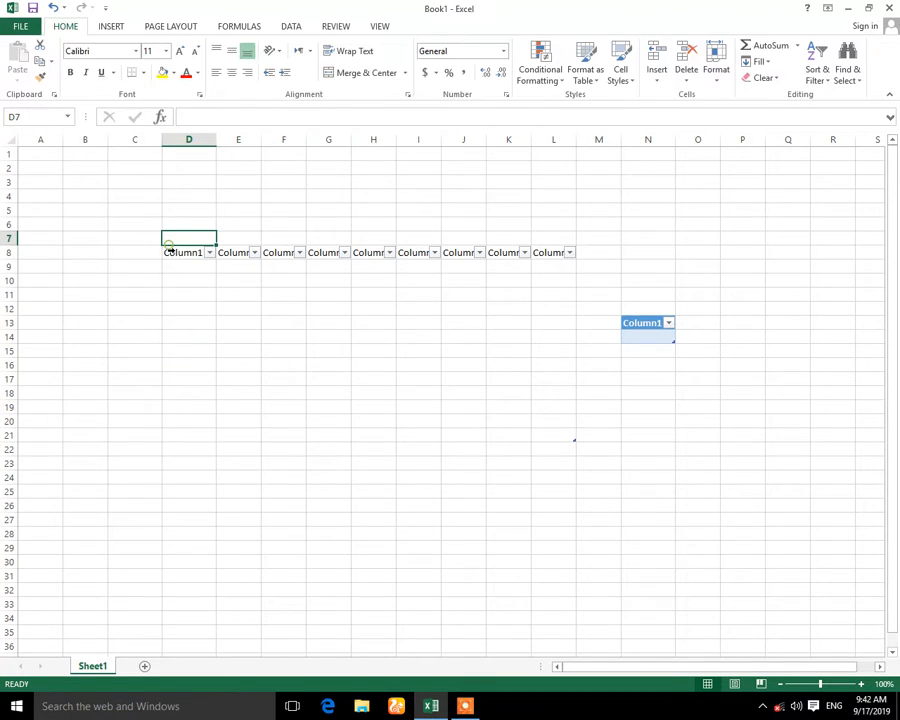
- Try to clear the contents of row 8, which holds the large table's column headers
left_click(167, 250)
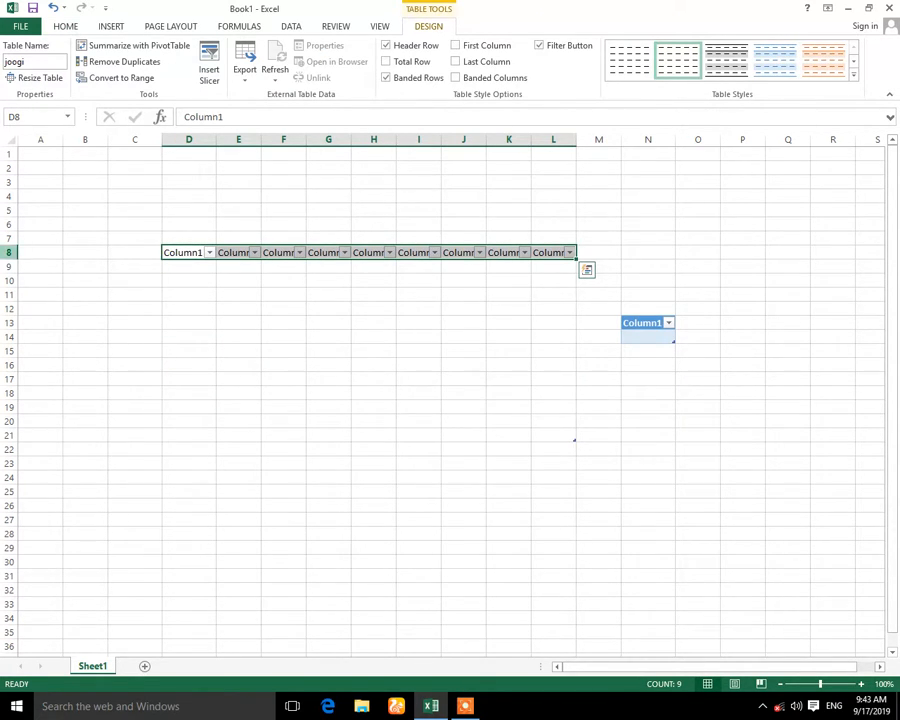
right_click(9, 252)
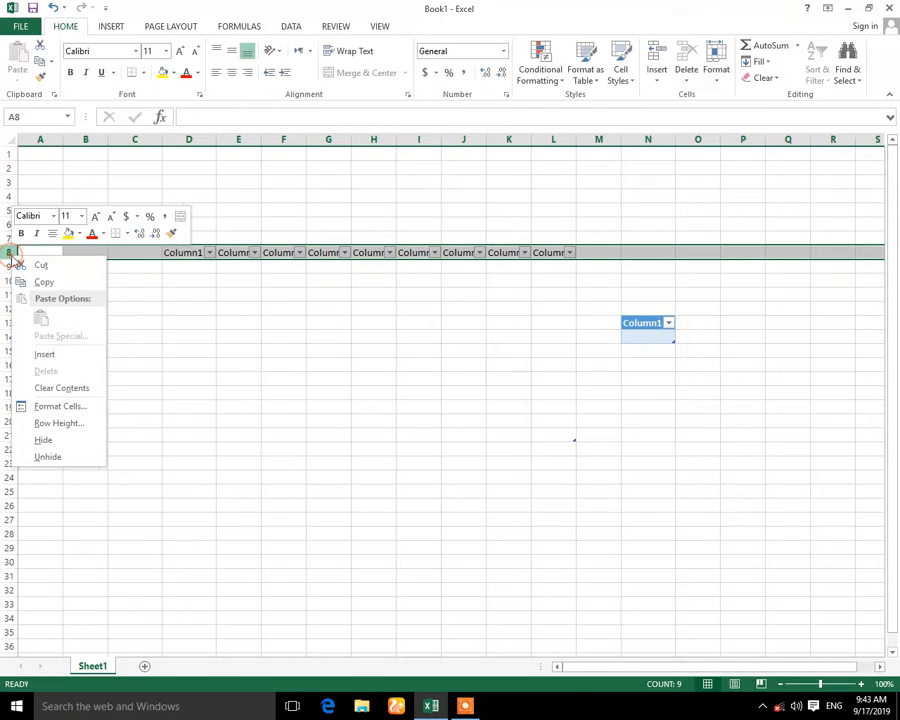
left_click(57, 387)
left_click(331, 317)
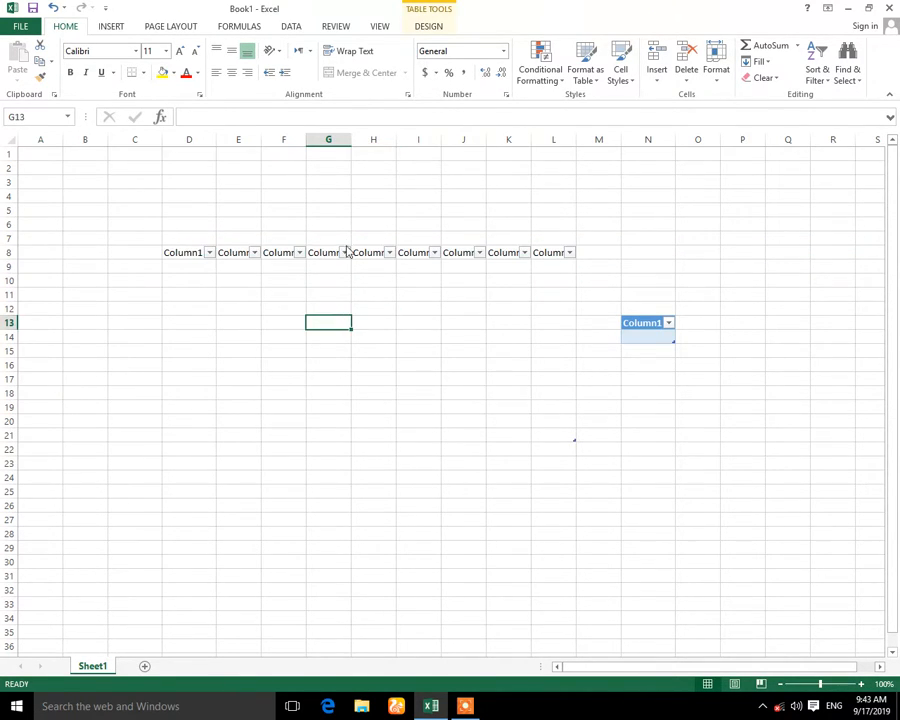
left_click(345, 250)
left_click(443, 306)
left_click(366, 266)
left_click(356, 252)
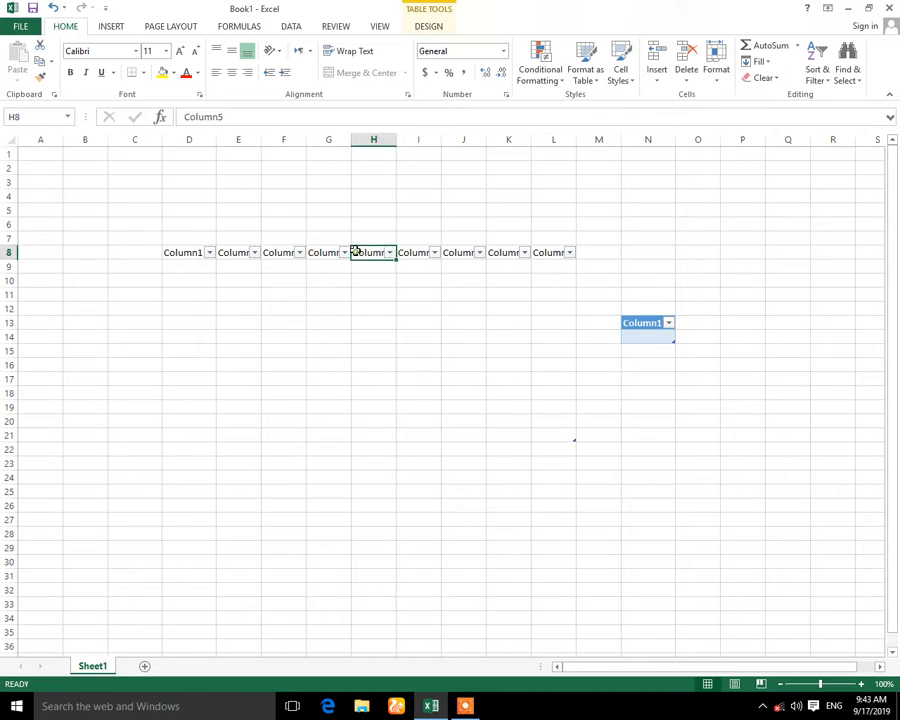
left_click(294, 252)
left_click(181, 253)
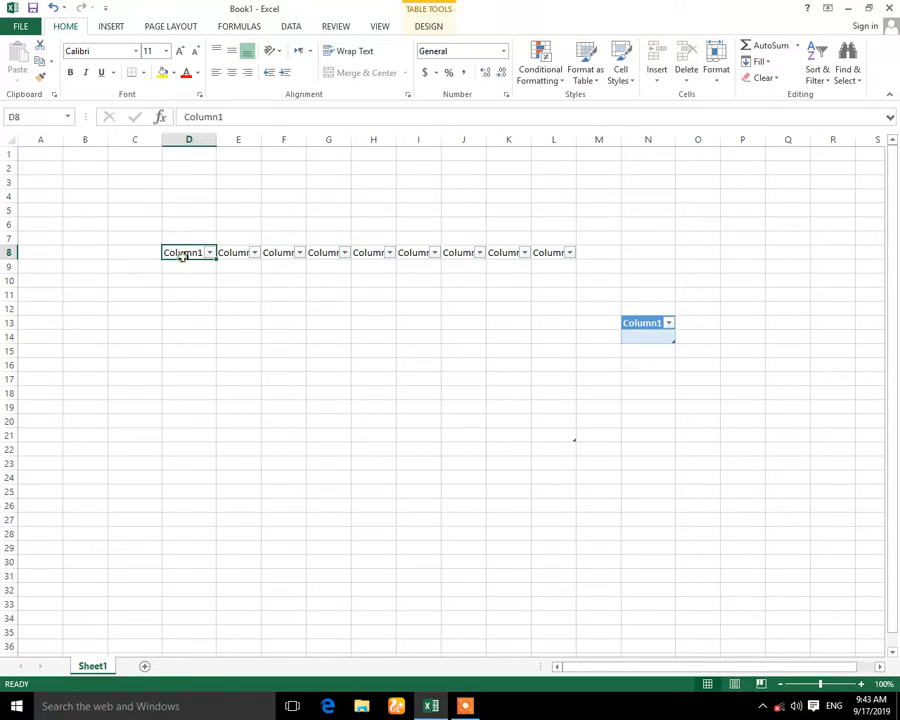
- Shrink the large table from its lower corner at L21 so that it ends at row 16
left_click(570, 448)
left_click(572, 473)
left_click(495, 393)
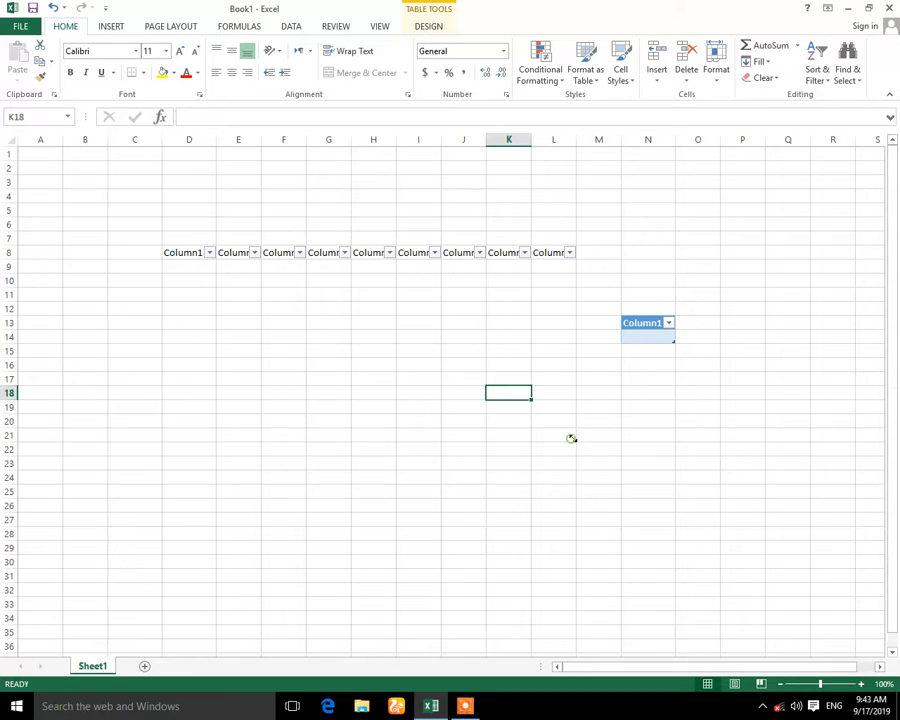
left_click_drag(574, 438, 520, 371)
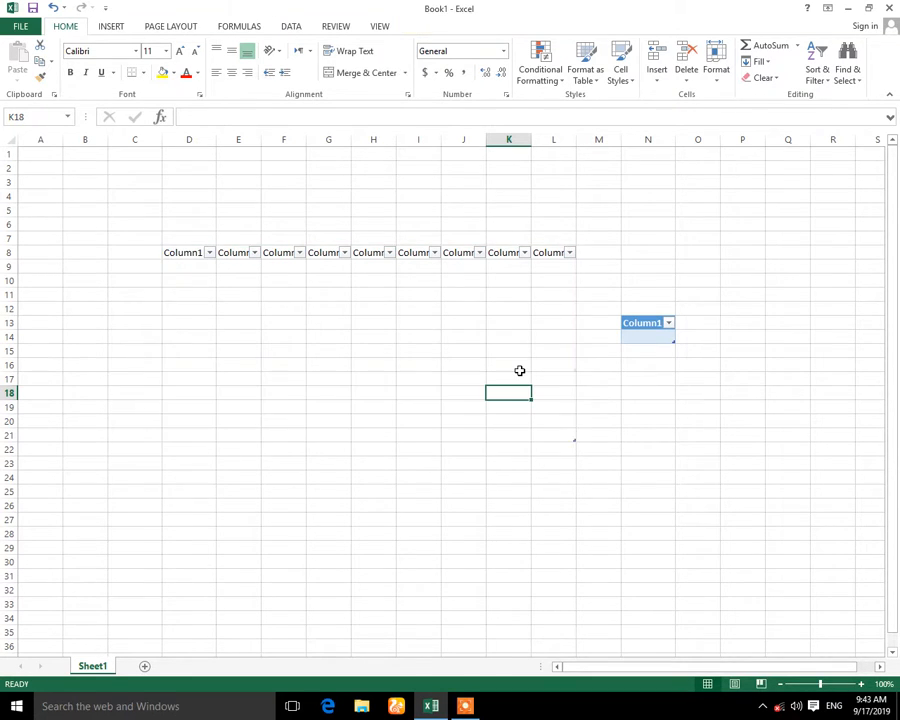
- Delete the large table's column that runs through cell J12
right_click(474, 312)
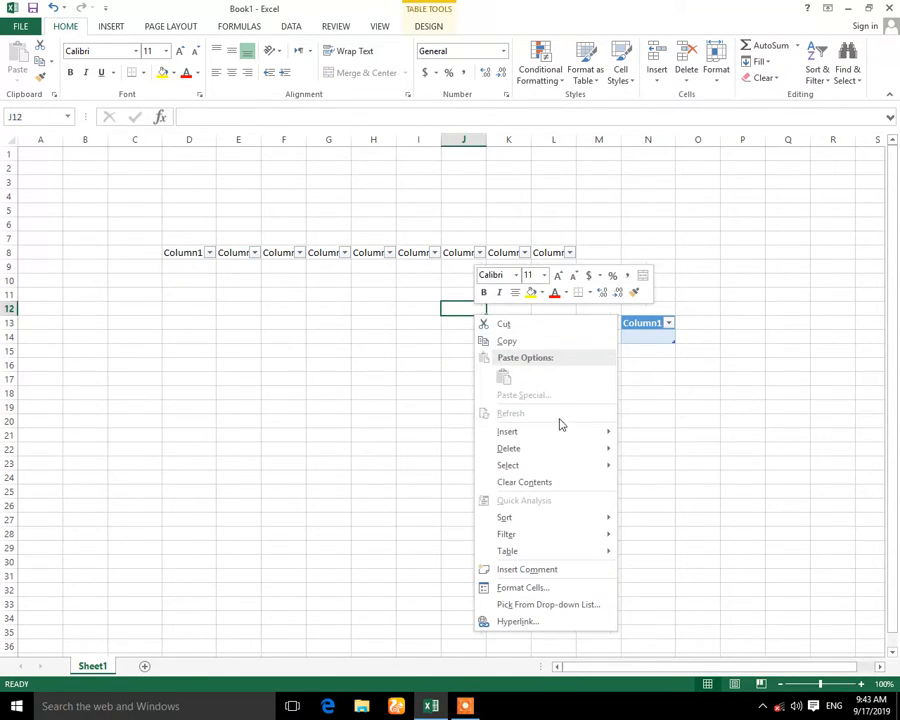
mouse_move(558, 447)
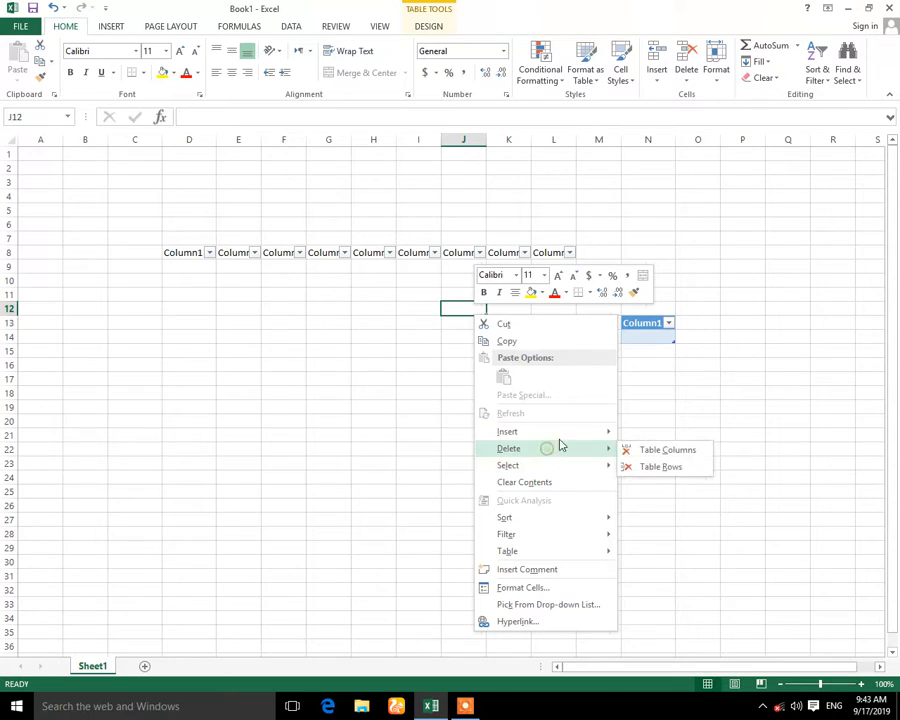
left_click(668, 450)
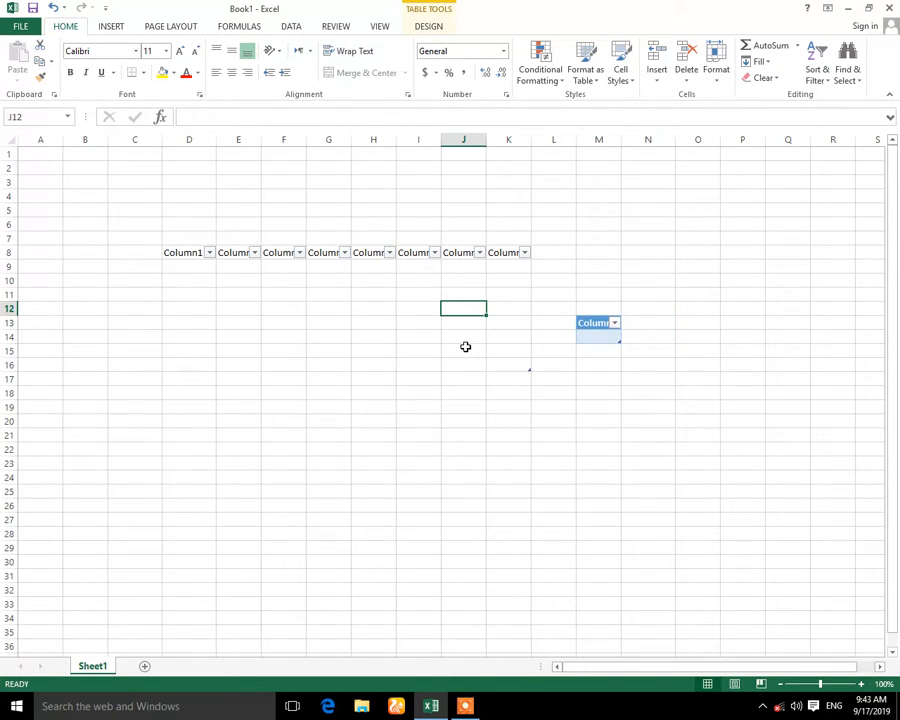
right_click(408, 326)
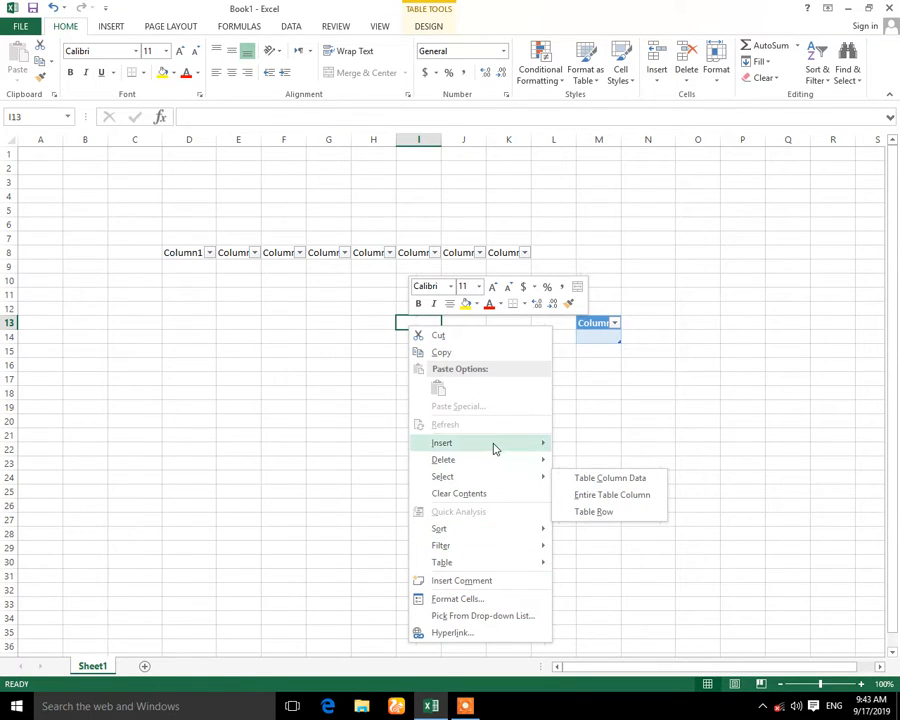
mouse_move(493, 447)
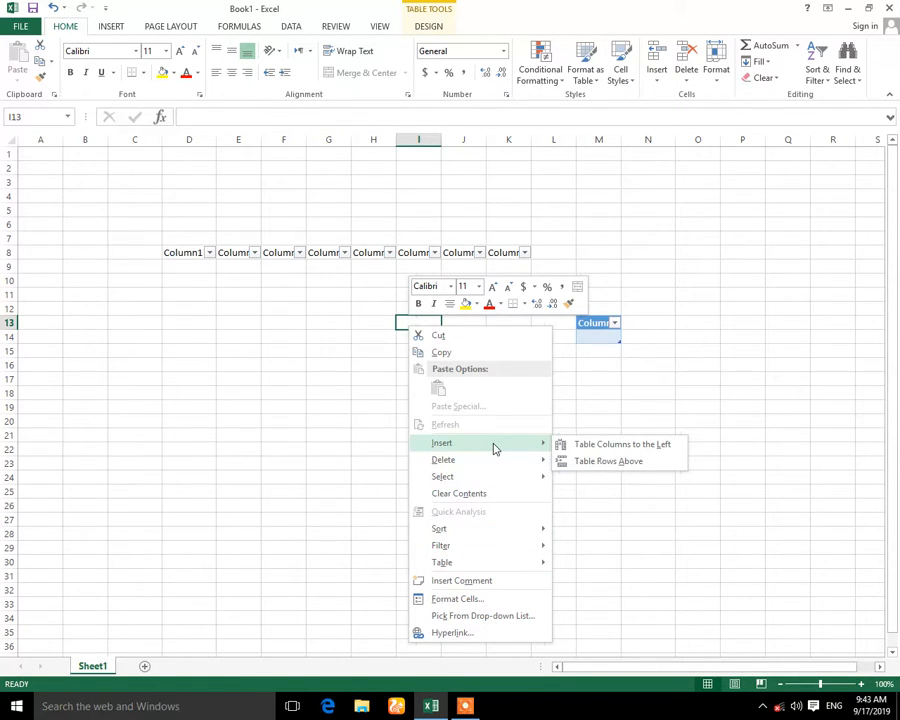
key("Escape")
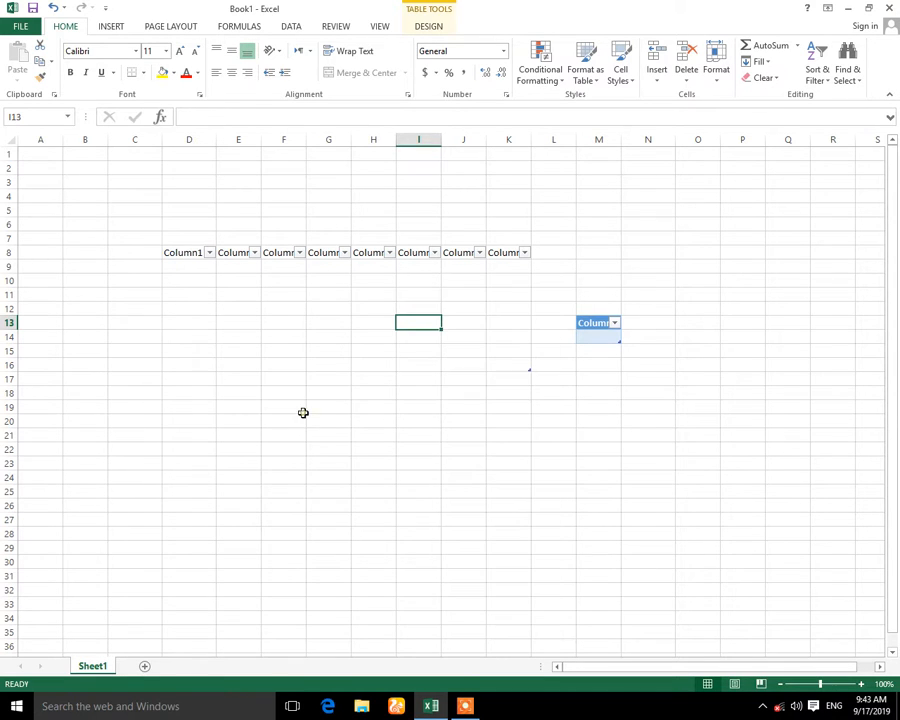
- Clear everything, including contents and formats, from range C7:O21 so that both tables are removed
left_click_drag(118, 238, 683, 390)
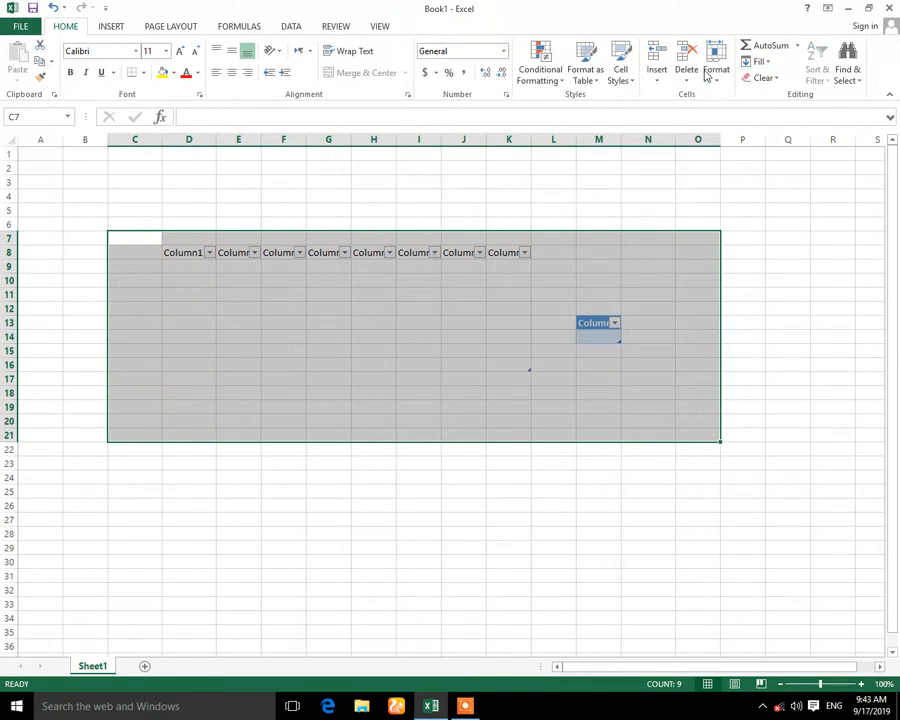
left_click(763, 78)
left_click(780, 96)
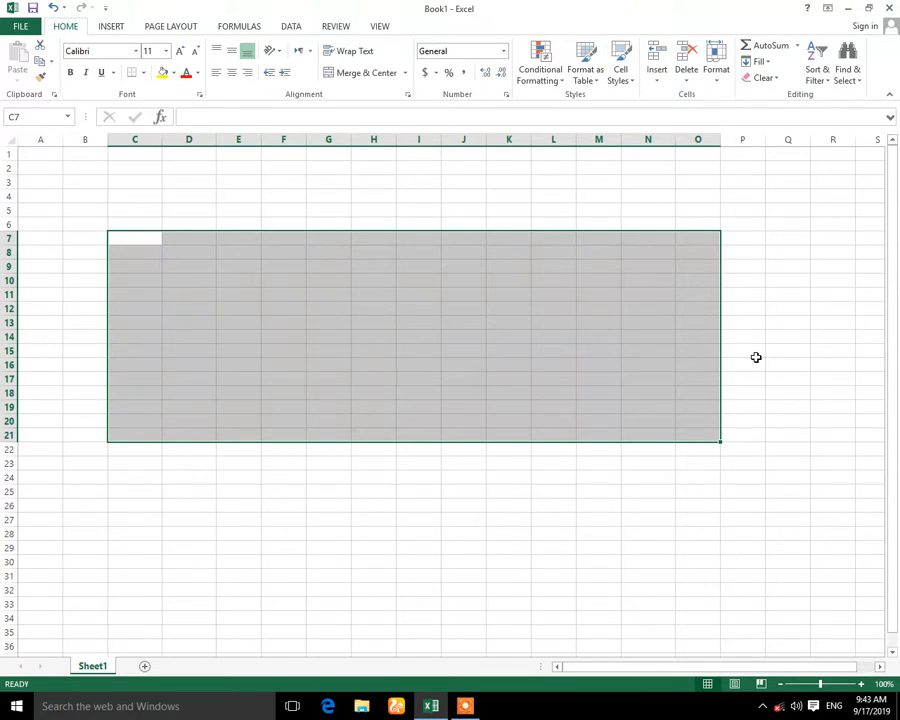
left_click(750, 352)
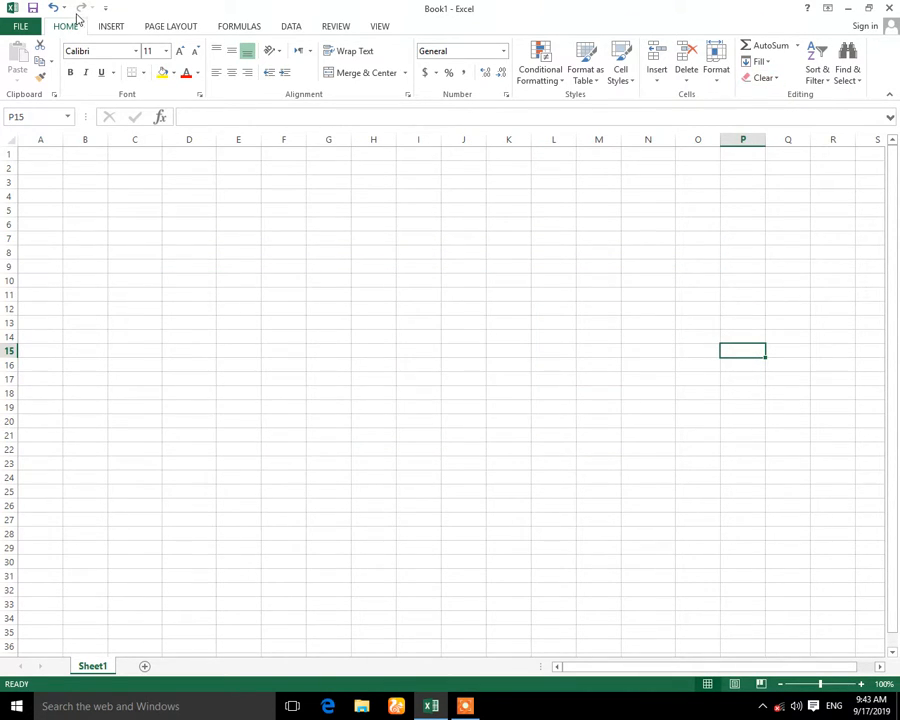
left_click(542, 262)
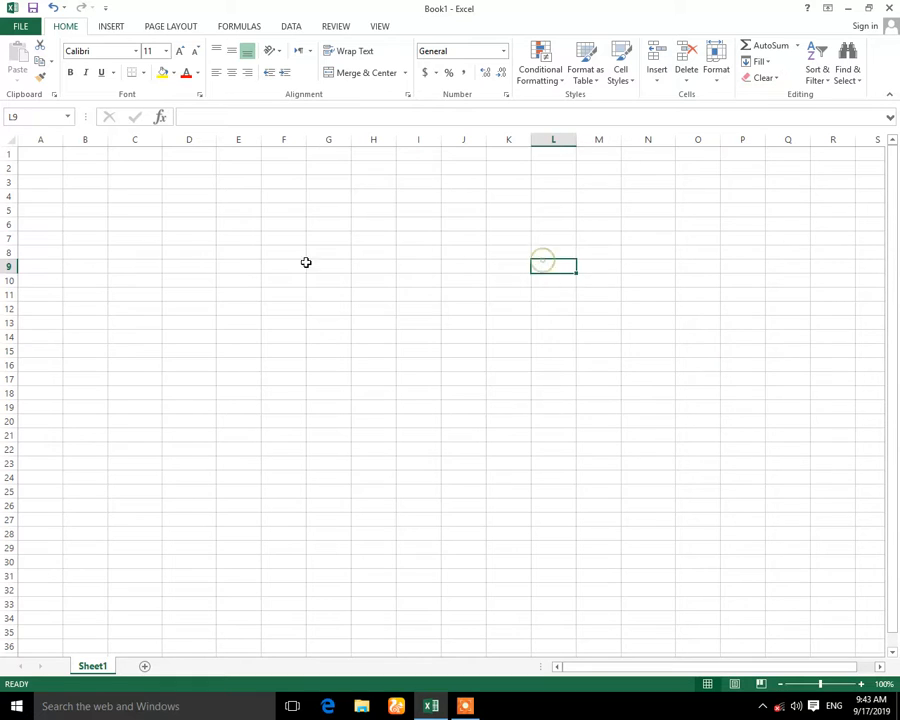
- Insert a new table at cell E9 and extend it from its lower corner to cell O25
left_click(236, 268)
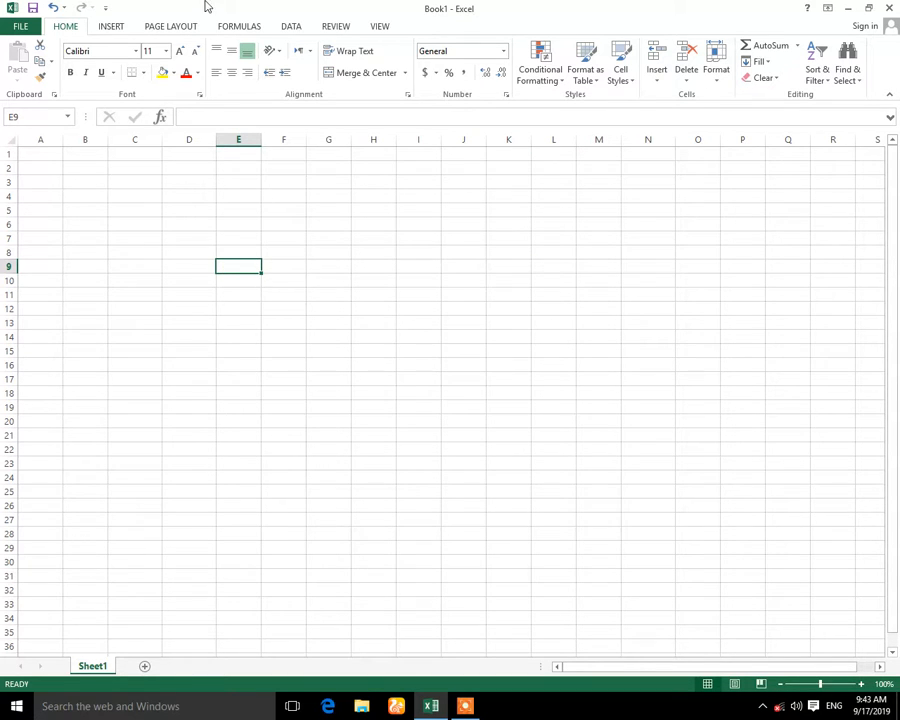
left_click(110, 26)
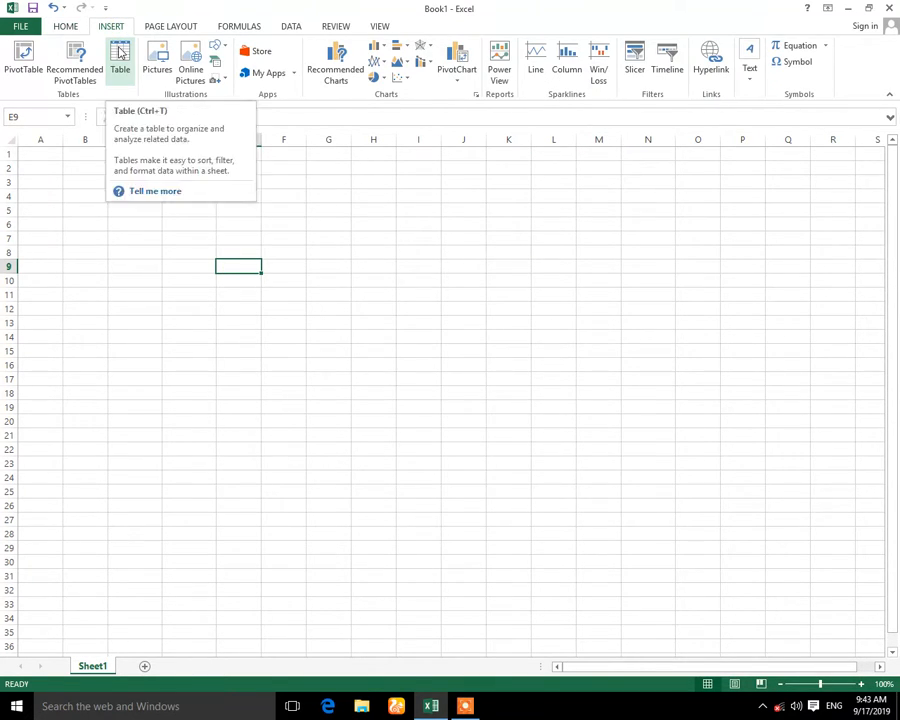
left_click(120, 52)
left_click(424, 370)
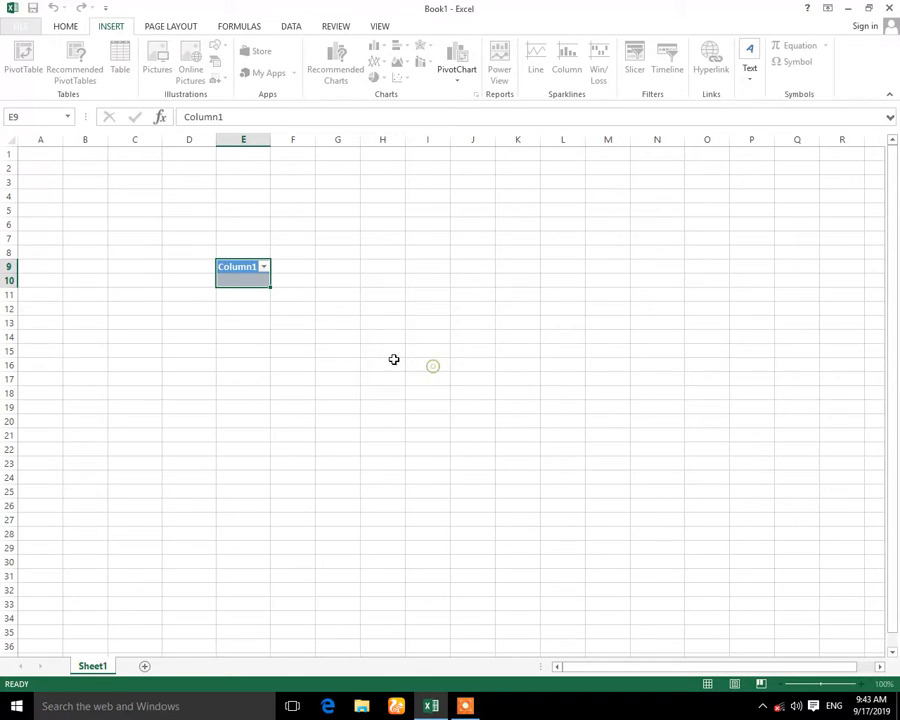
left_click_drag(268, 284, 718, 476)
- Rename the table's first column header in E9 as data
left_click(263, 267)
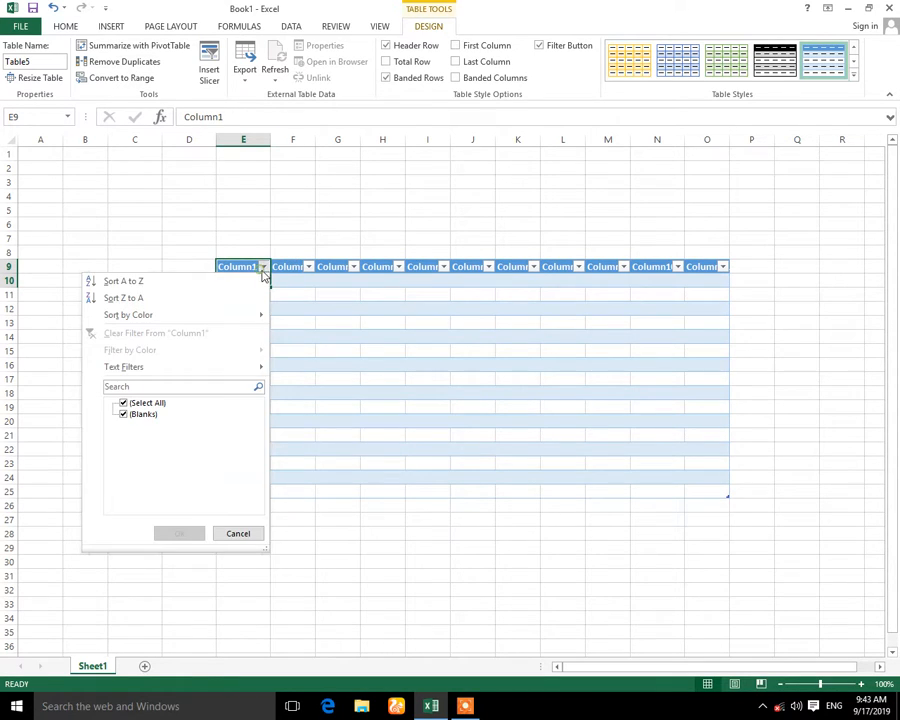
left_click(329, 309)
double_click(245, 267)
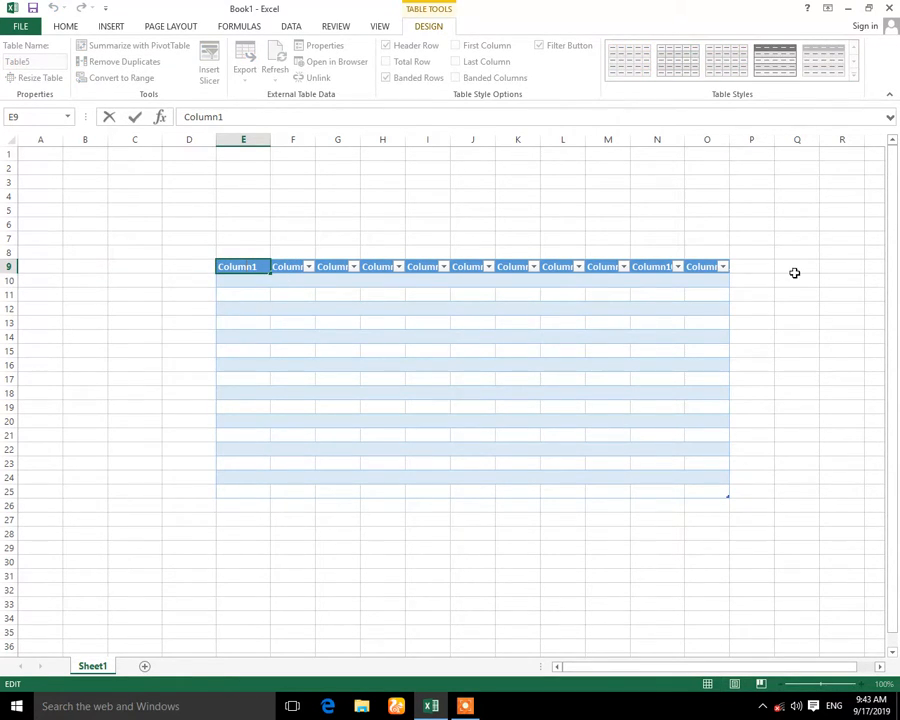
key("BackSpace")
type("\\")
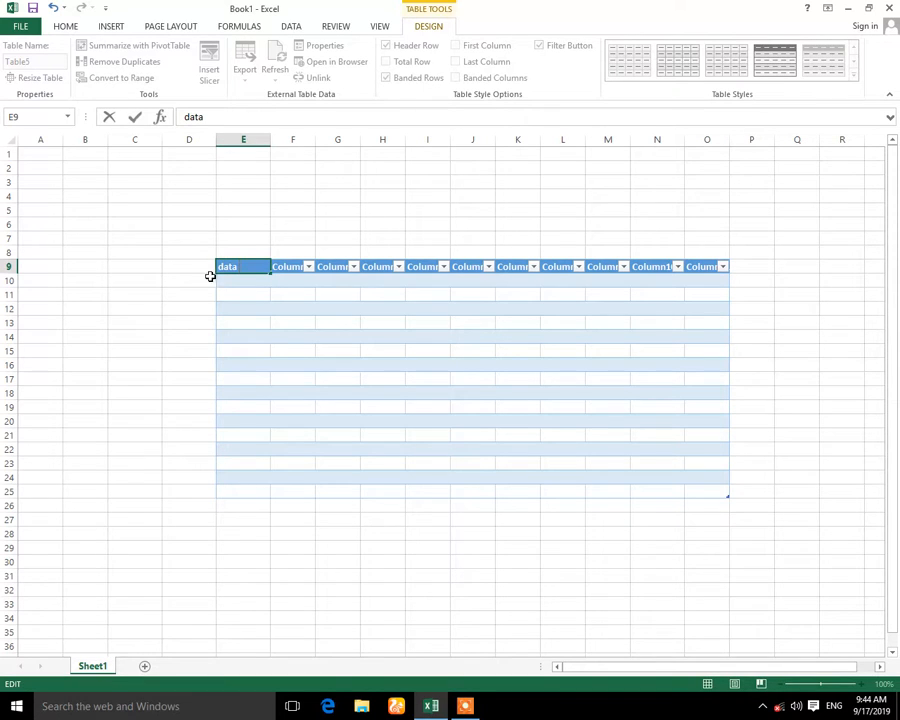
- Rename the column headers in F9, G9 and H9 as name, f name and class
double_click(301, 265)
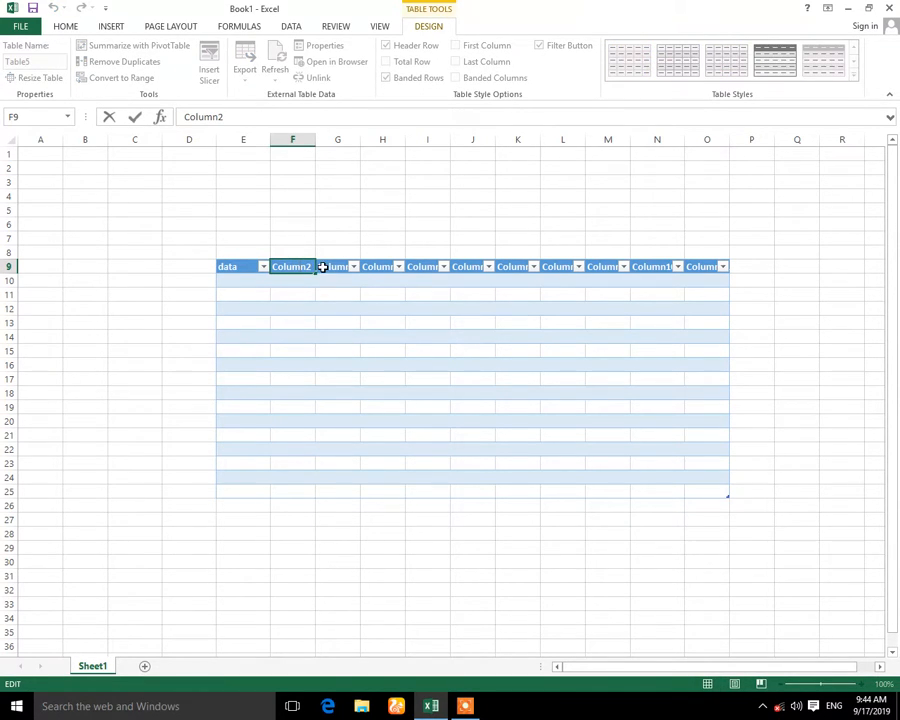
key("BackSpace")
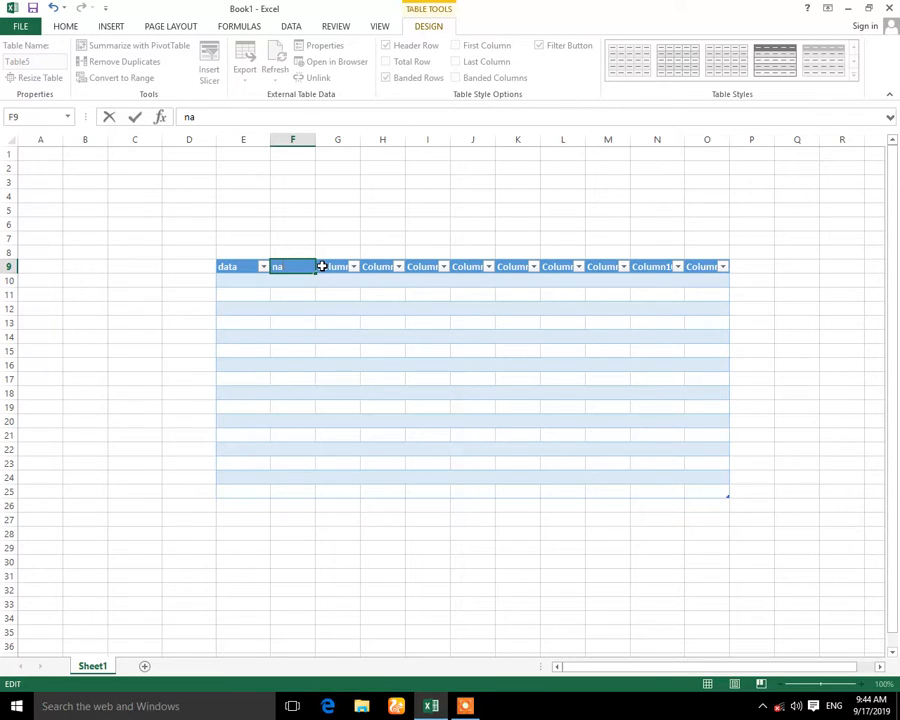
double_click(335, 267)
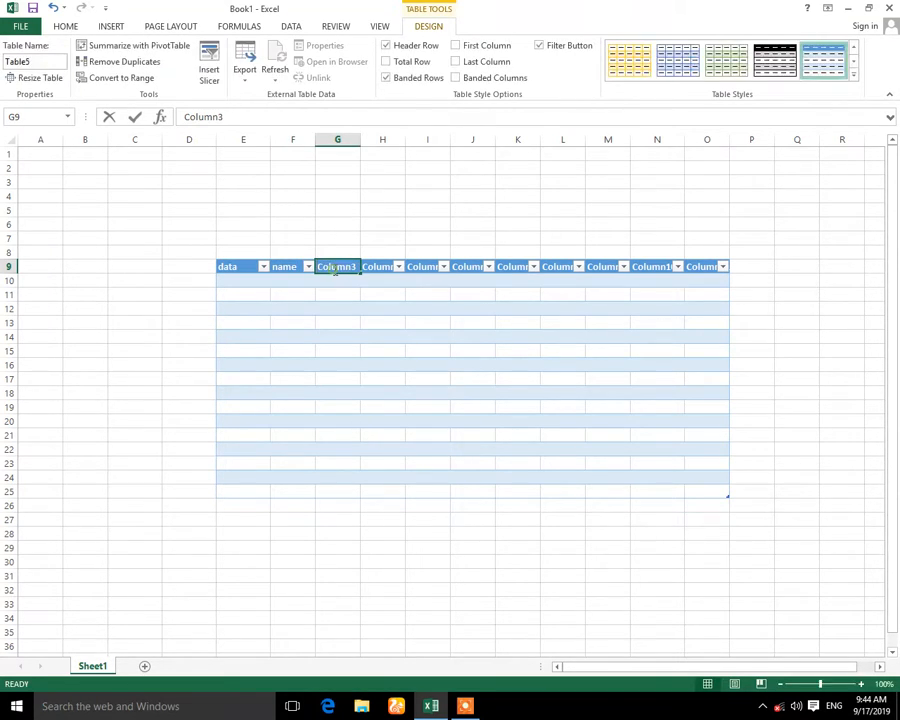
key("BackSpace")
key("BackSpace")
key("BackSpace")
key("BackSpace")
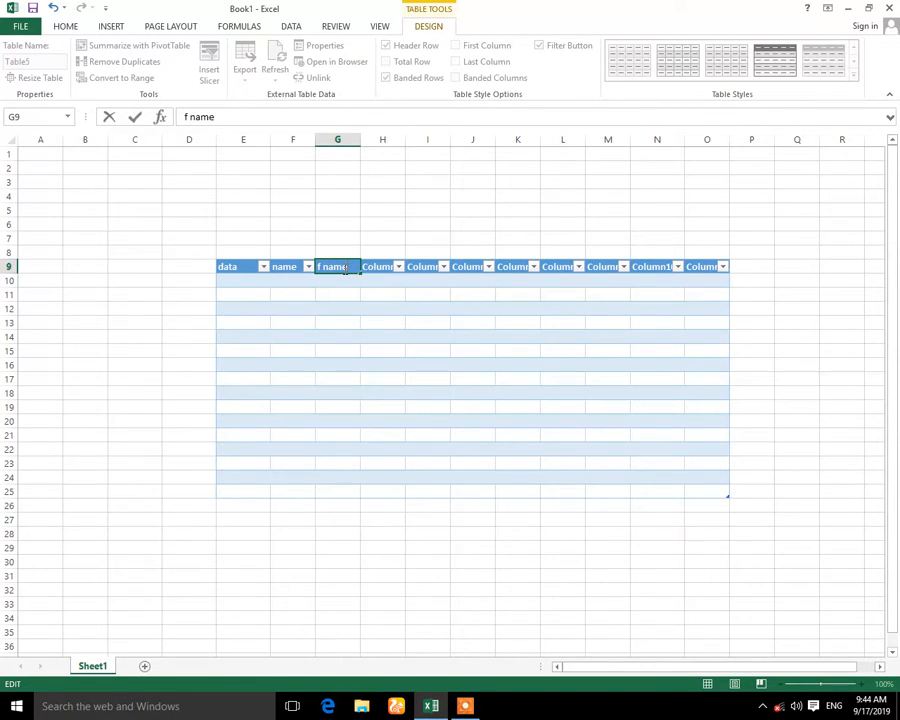
type("f name")
left_click(380, 271)
double_click(383, 267)
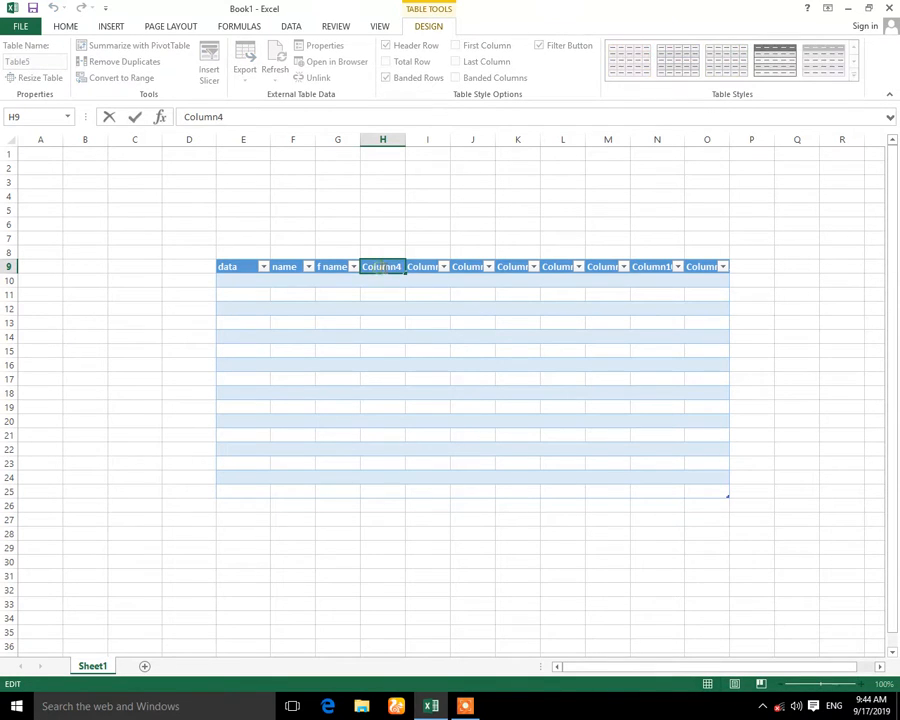
key("BackSpace")
- Rename the table's first column header in E9 as roll #
left_click(246, 268)
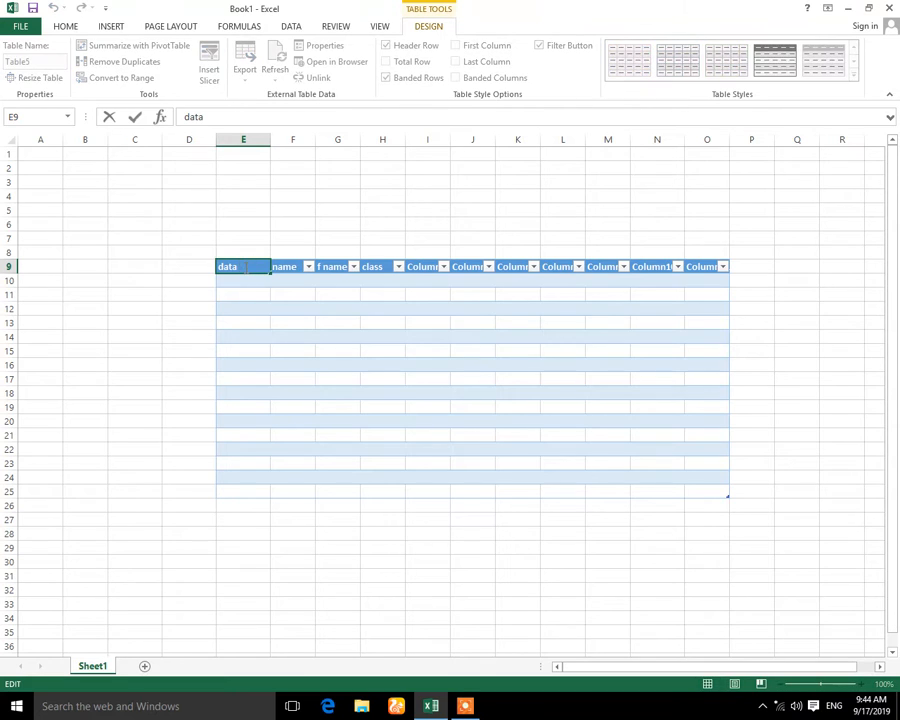
key("BackSpace")
key("BackSpace")
key("BackSpace")
key("BackSpace")
- Enter 1 in E10 and fill the roll # column down to E25 as a series from 1 to 16
left_click(259, 280)
type("1")
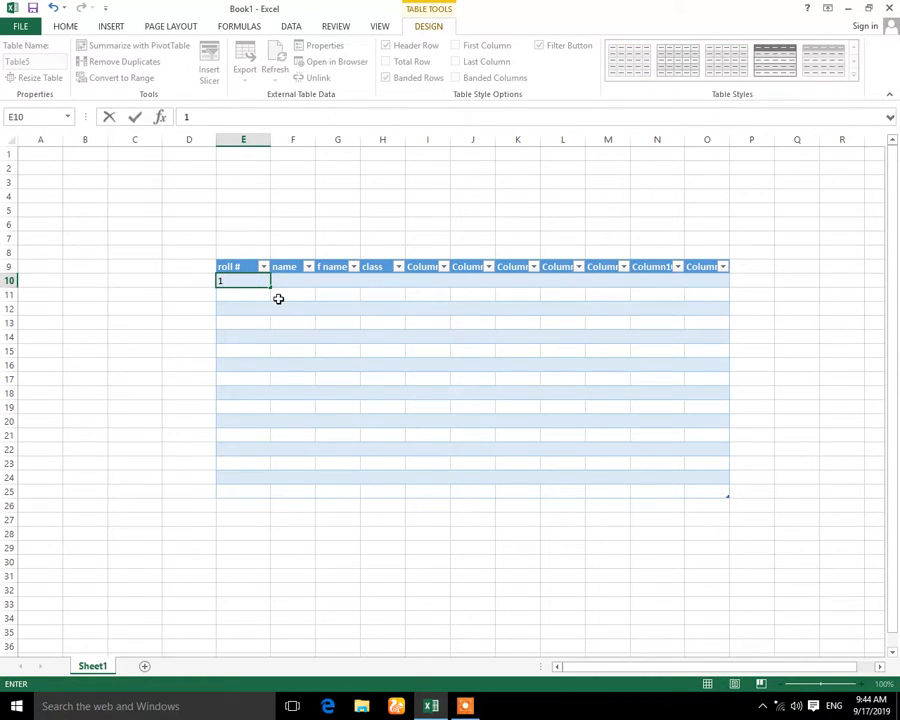
left_click_drag(272, 288, 261, 490)
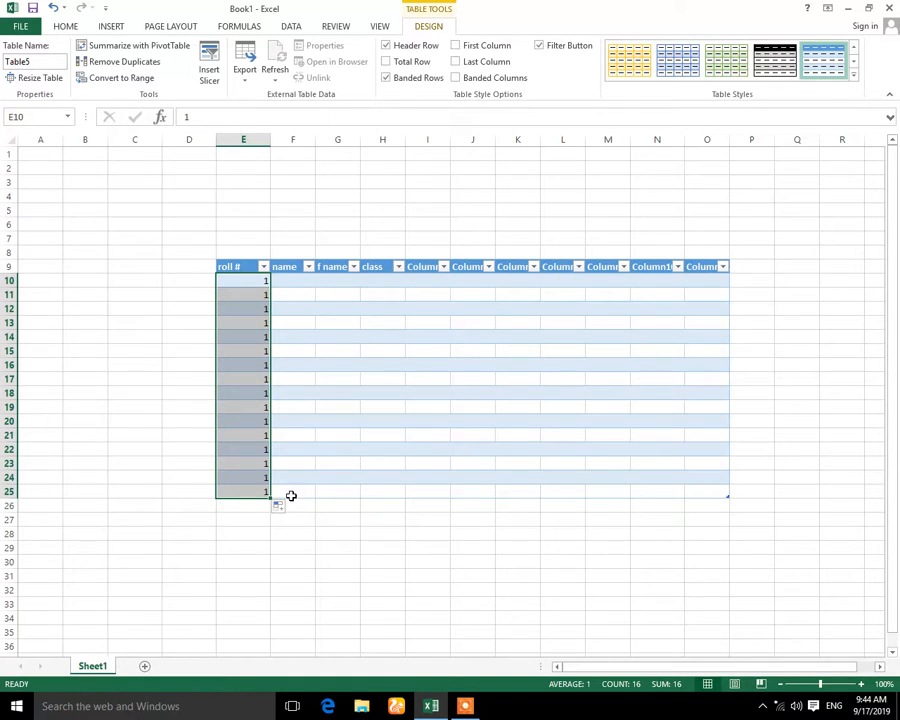
left_click(279, 507)
left_click(311, 537)
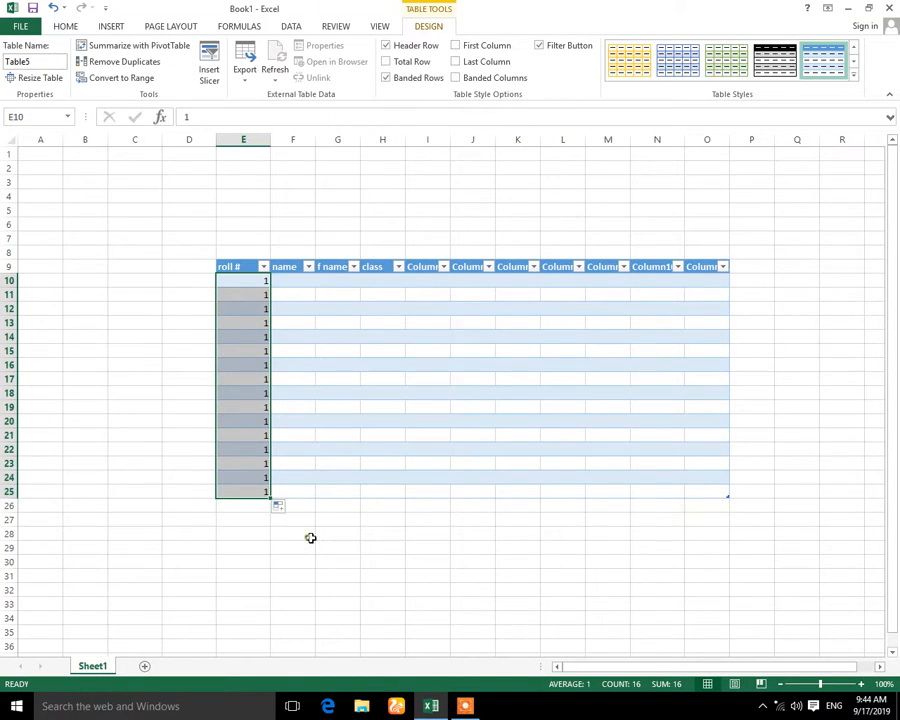
left_click(368, 536)
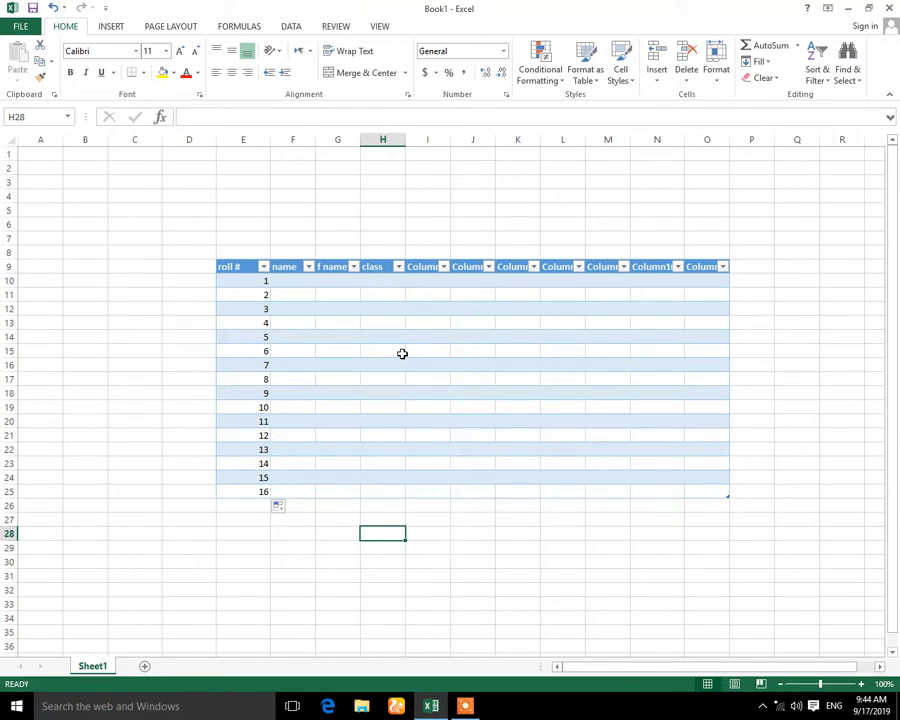
- Select empty cell H2 above the table and minimize the workbook window to show the desktop
left_click(296, 281)
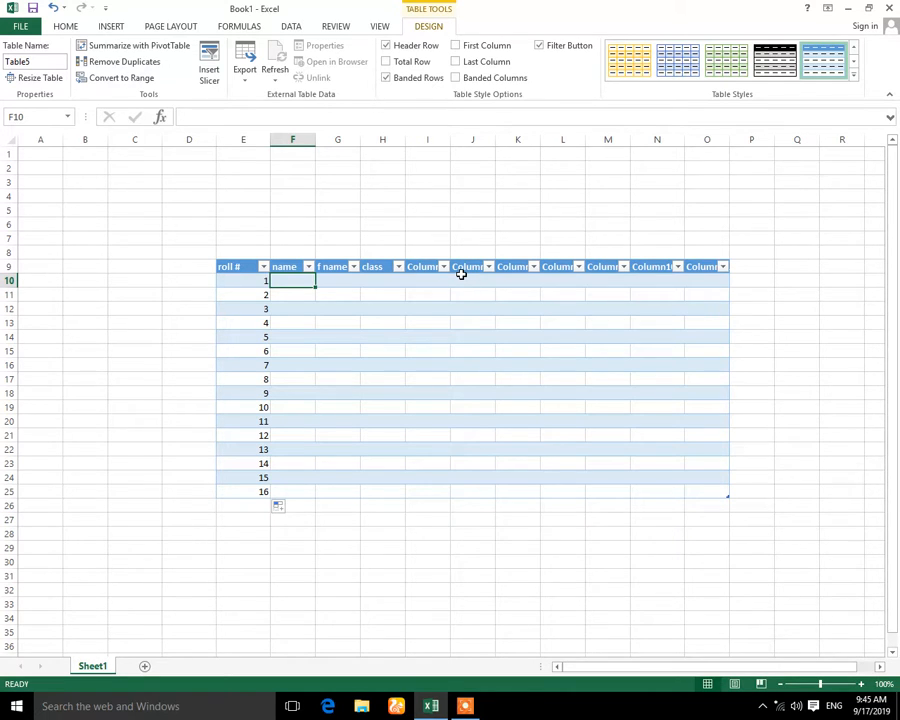
left_click(111, 26)
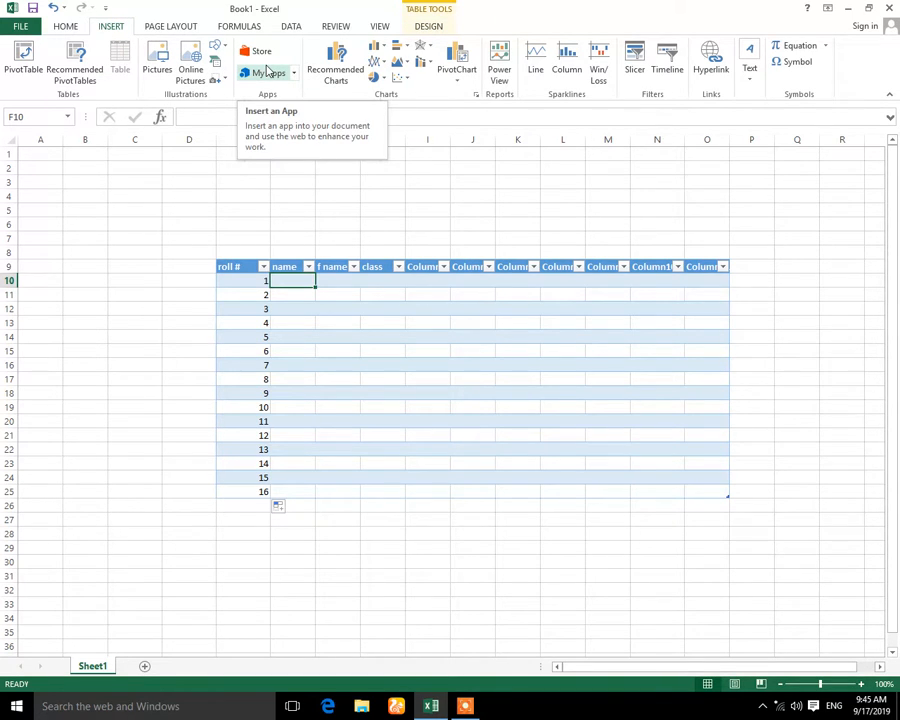
left_click(378, 165)
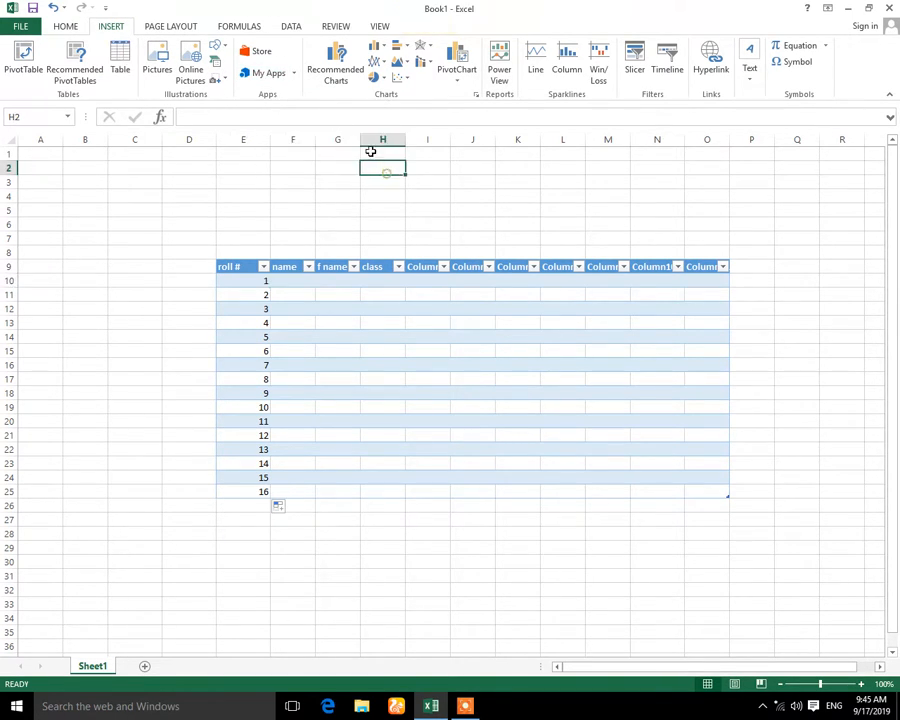
left_click(848, 9)
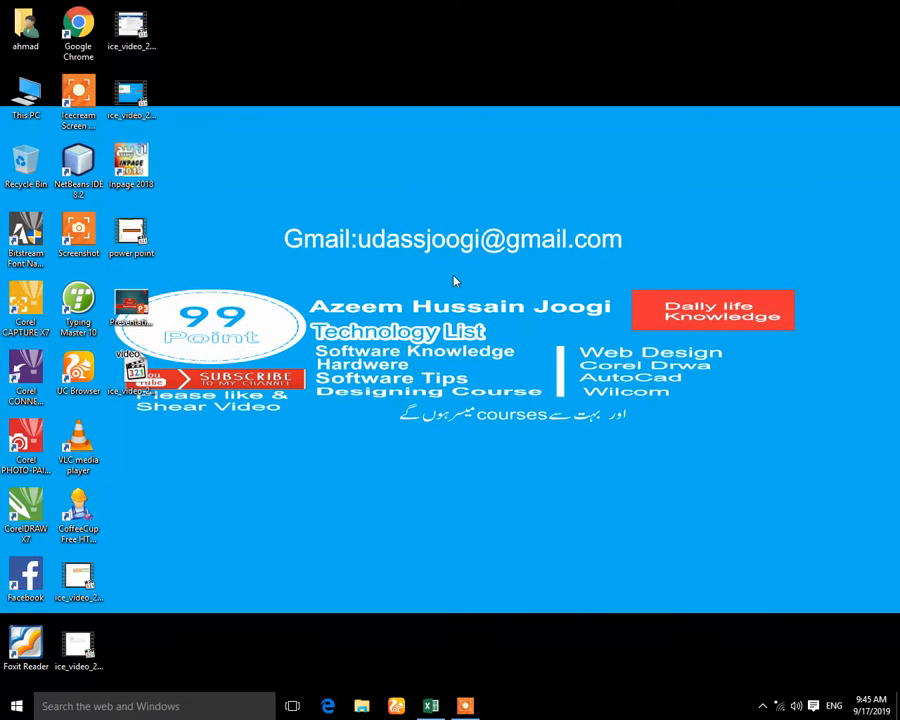